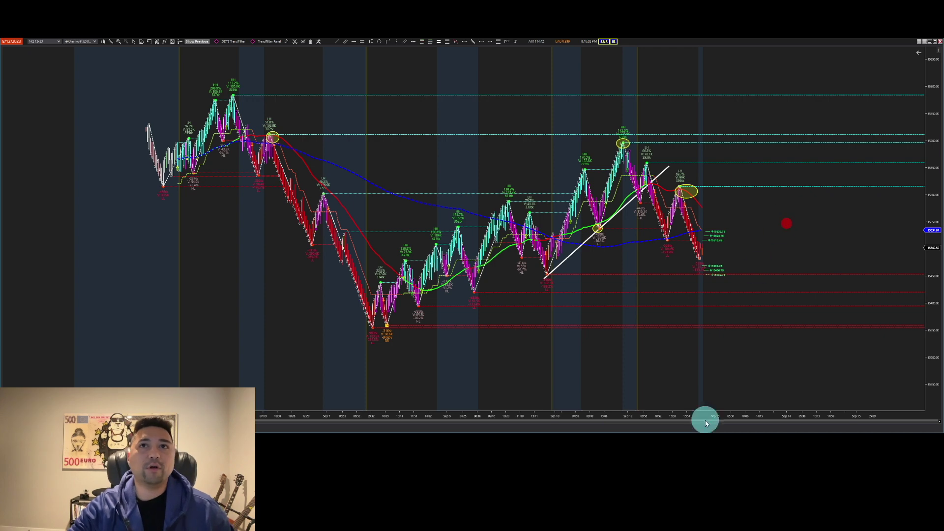
Examine the maximized multi-day chart's swing structure from the early September highs through the latest bars, alongside the neighbouring charts
left_click_drag(704, 417, 568, 409)
key("super+Down")
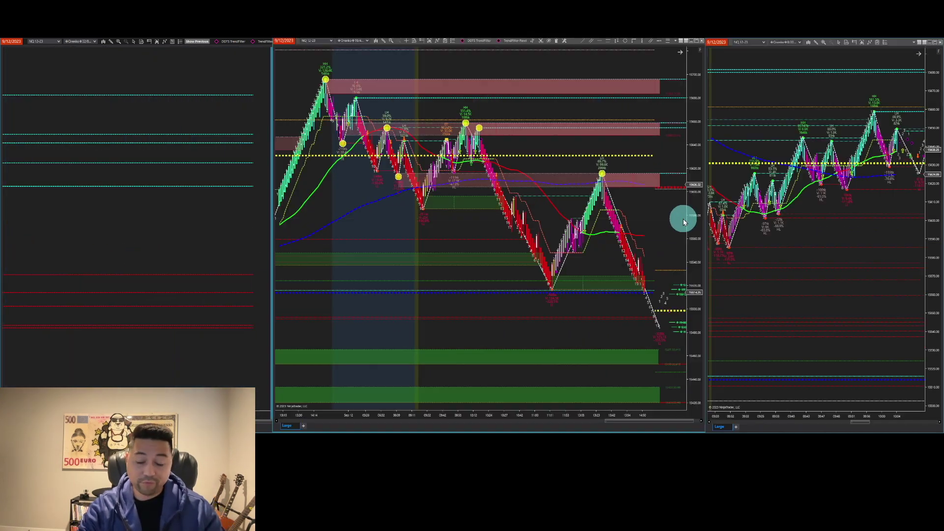
left_click_drag(72, 83, 211, 94)
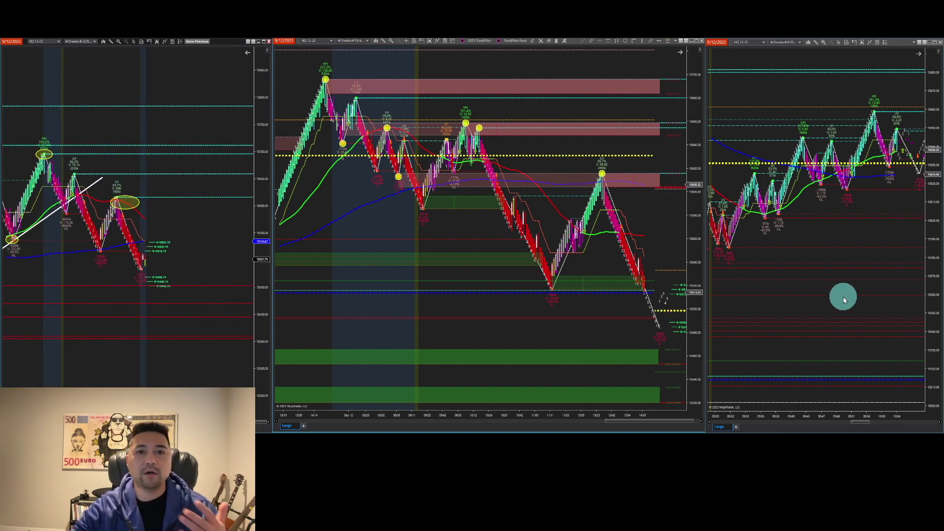
left_click_drag(204, 230, 215, 233)
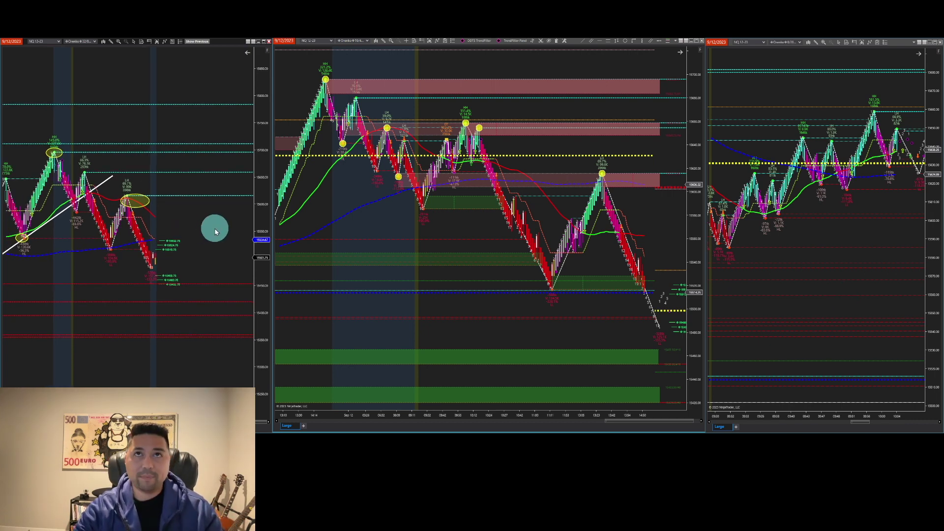
key("super+Up")
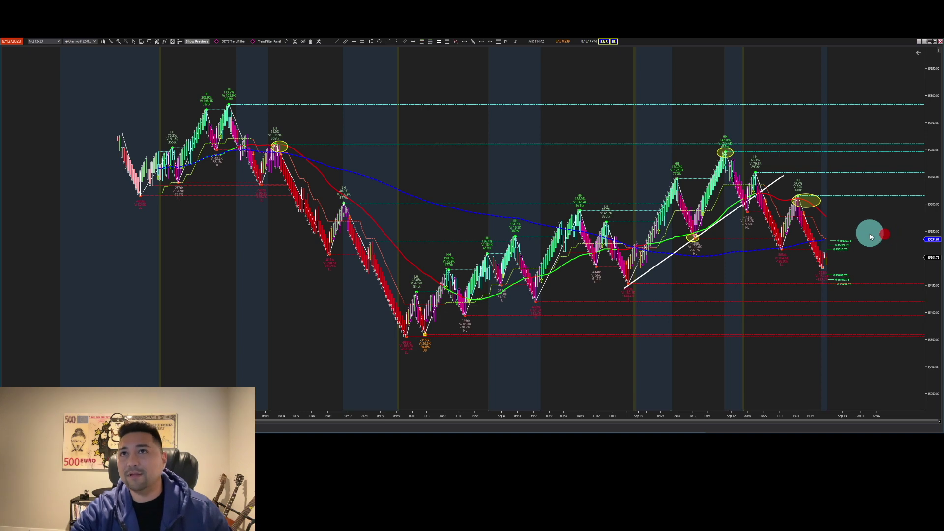
left_click_drag(792, 414, 681, 411)
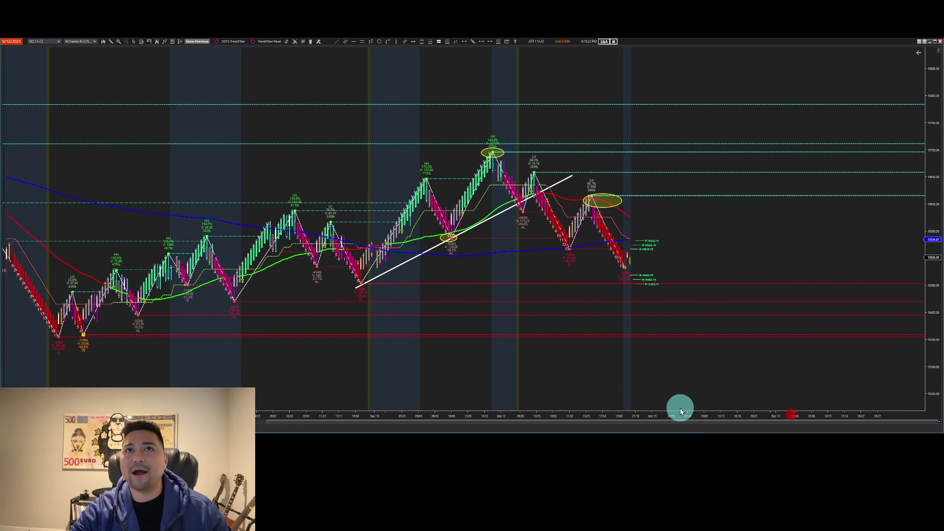
key("ctrl+Down")
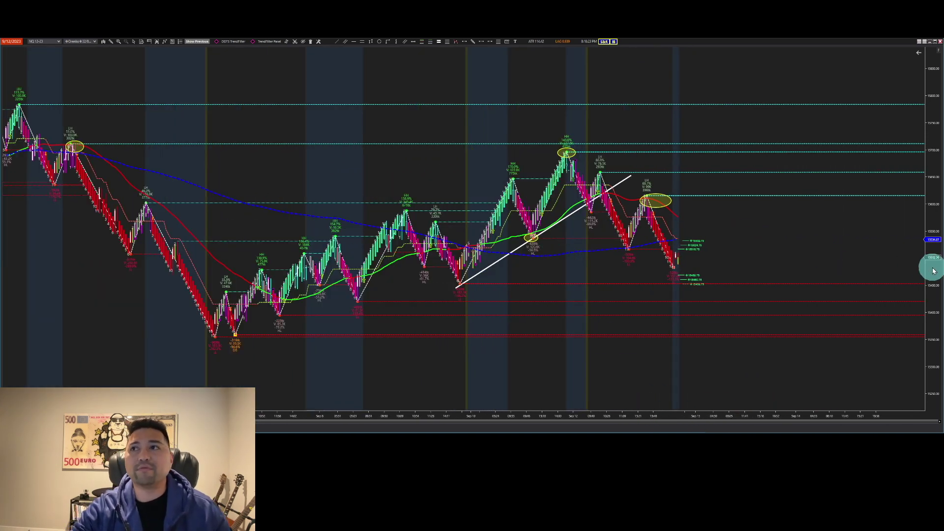
left_click_drag(933, 268, 927, 236)
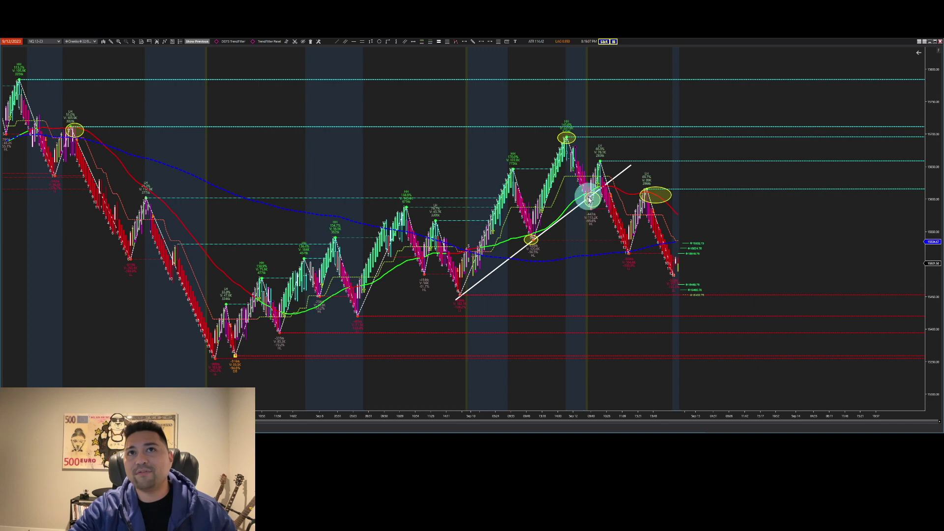
Circle the pullback low on the white rising trend line and delete the ellipse around the most recent lower high
left_click(590, 200)
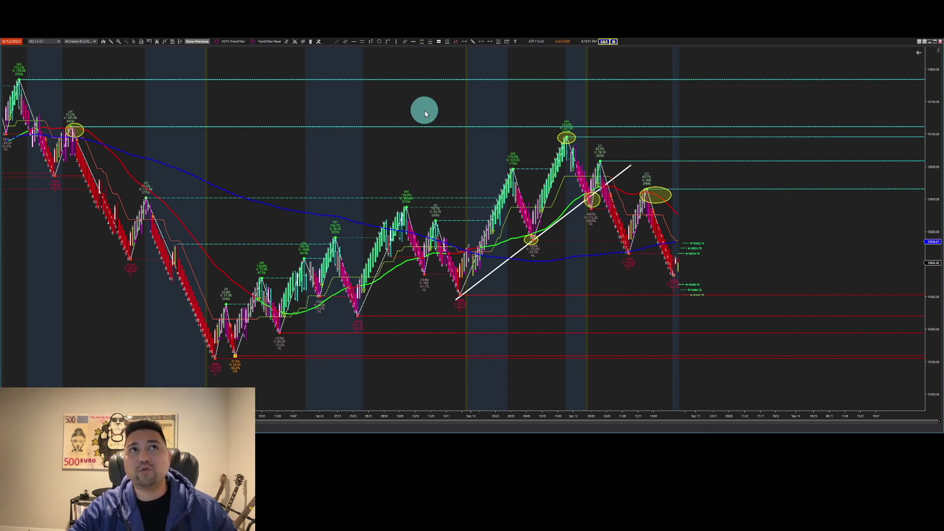
left_click_drag(624, 246, 644, 267)
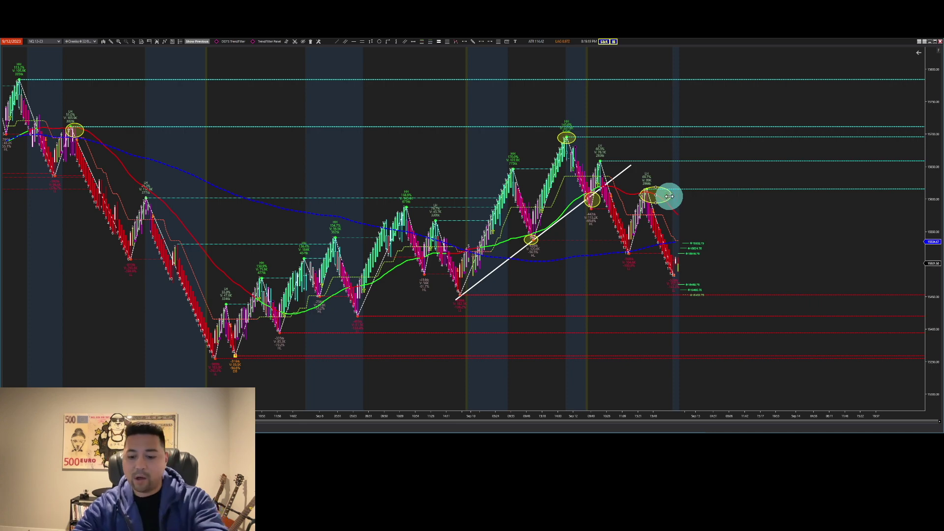
key("Delete")
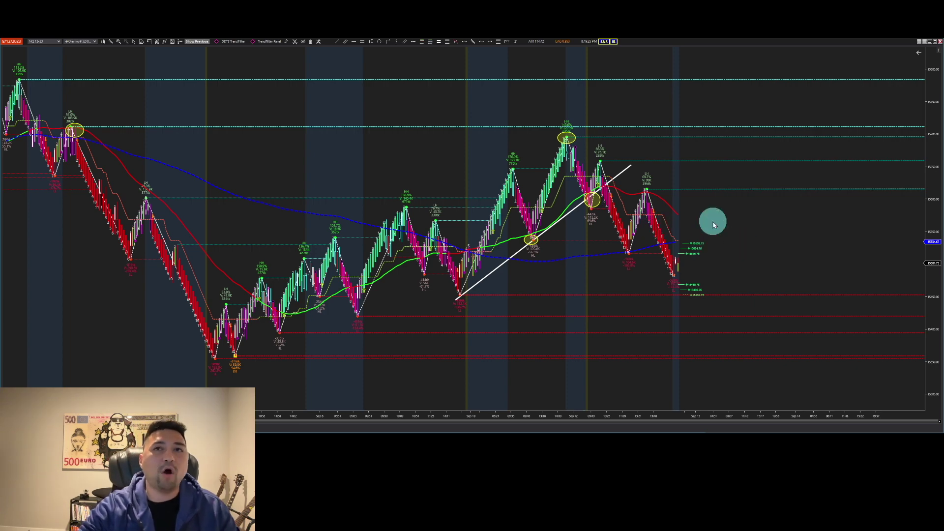
Restore the multi-day chart to its normal size and maximize the middle chart instead, with its latest swings in view
scroll(718, 223, "up", 1)
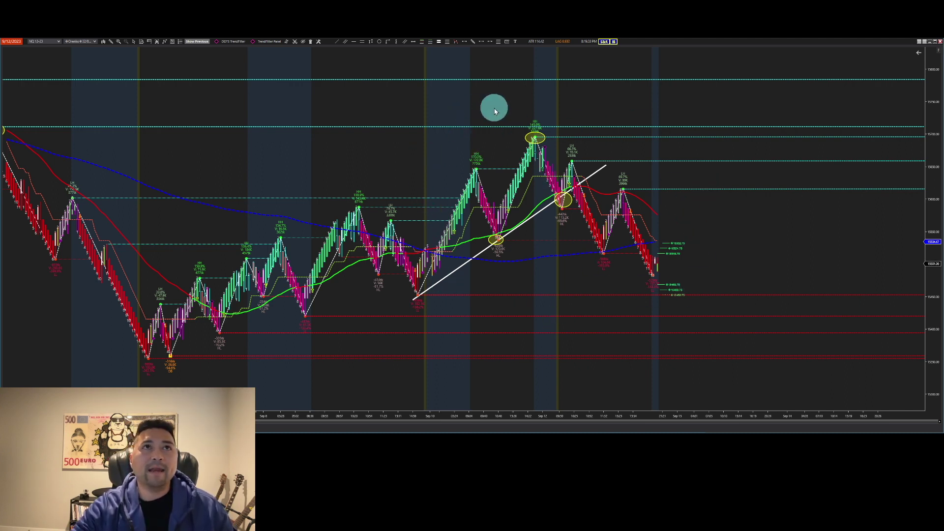
key("super+Down")
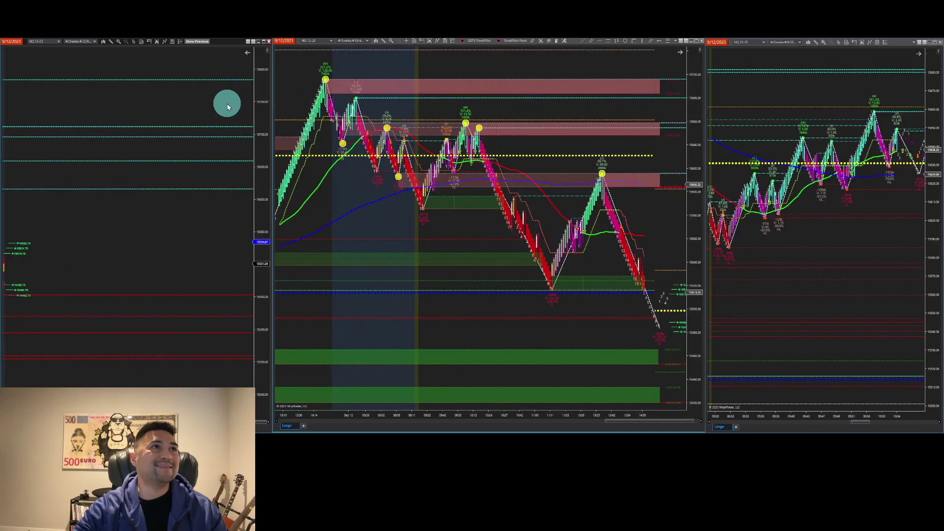
left_click_drag(134, 97, 253, 105)
left_click(466, 310)
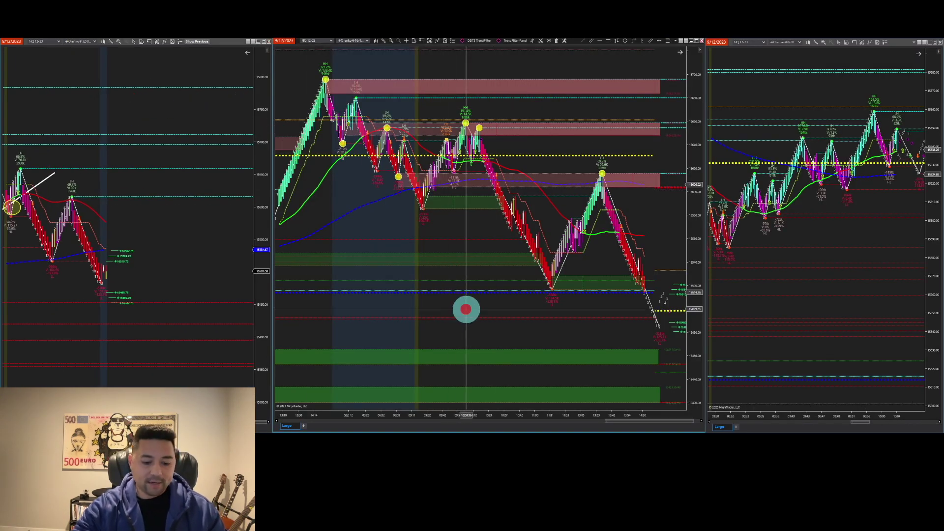
key("super+Up")
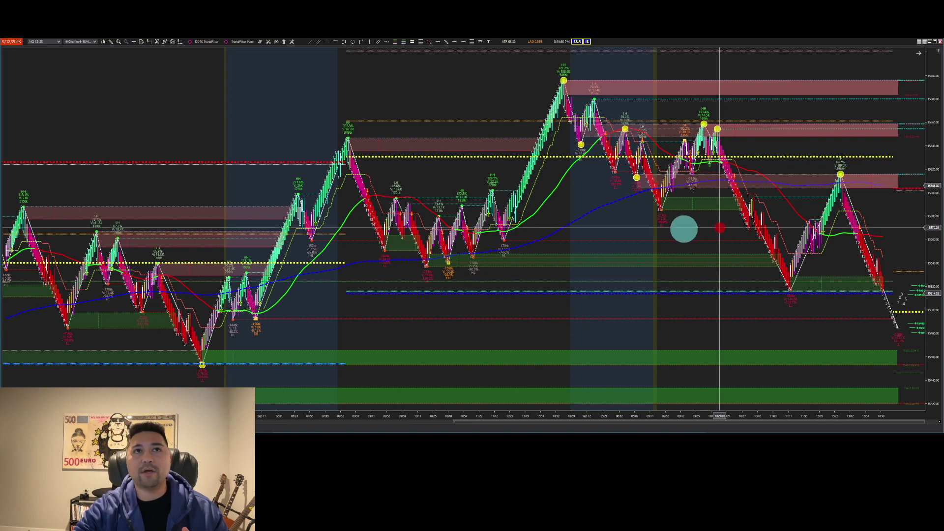
left_click_drag(660, 416, 510, 251)
left_click(557, 226)
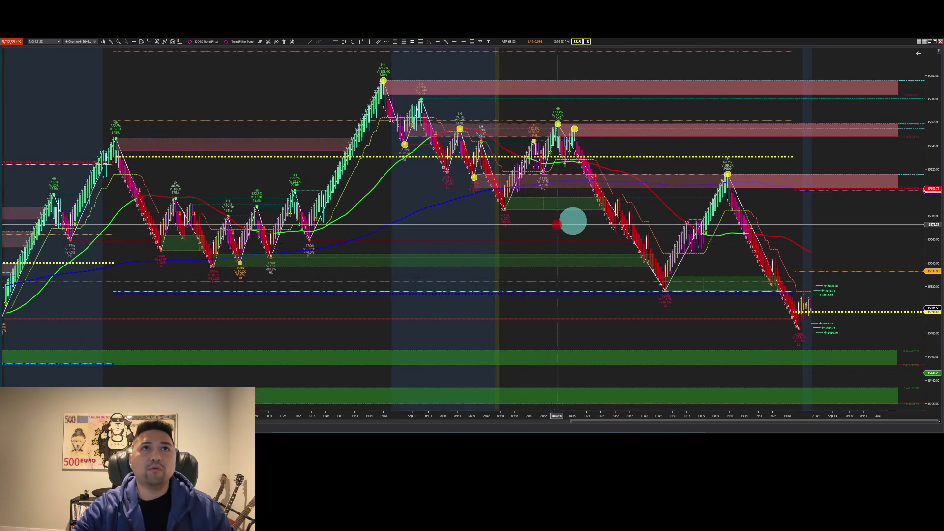
left_click_drag(557, 225, 441, 215)
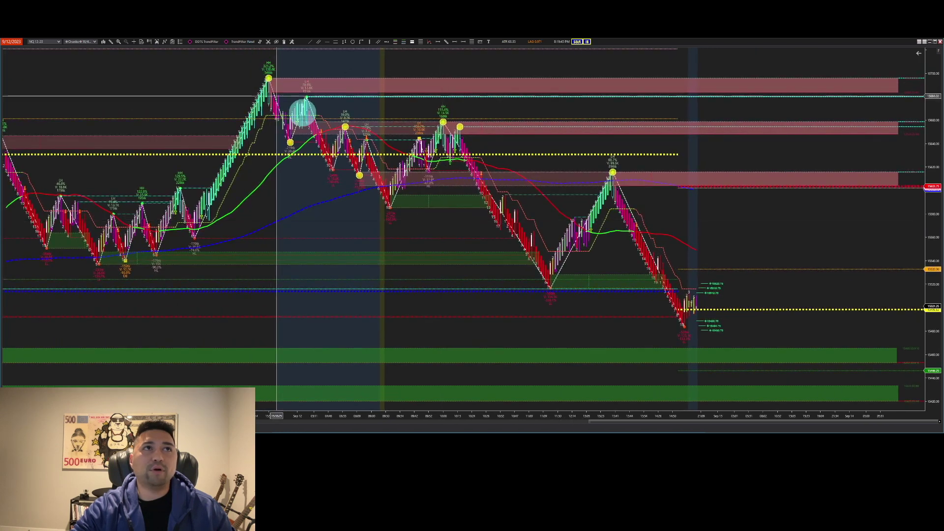
Draw a descending white trend line from the highest swing high across the following lower high
left_click(269, 78)
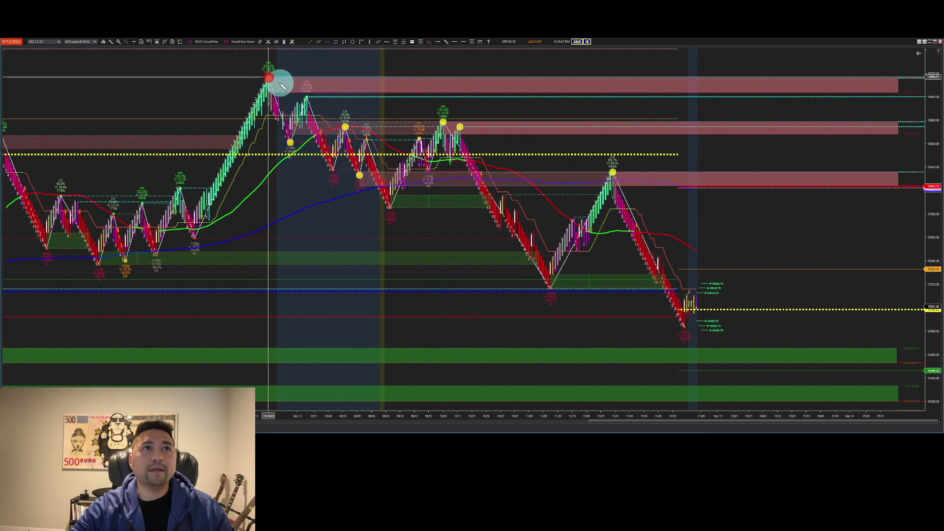
left_click(324, 106)
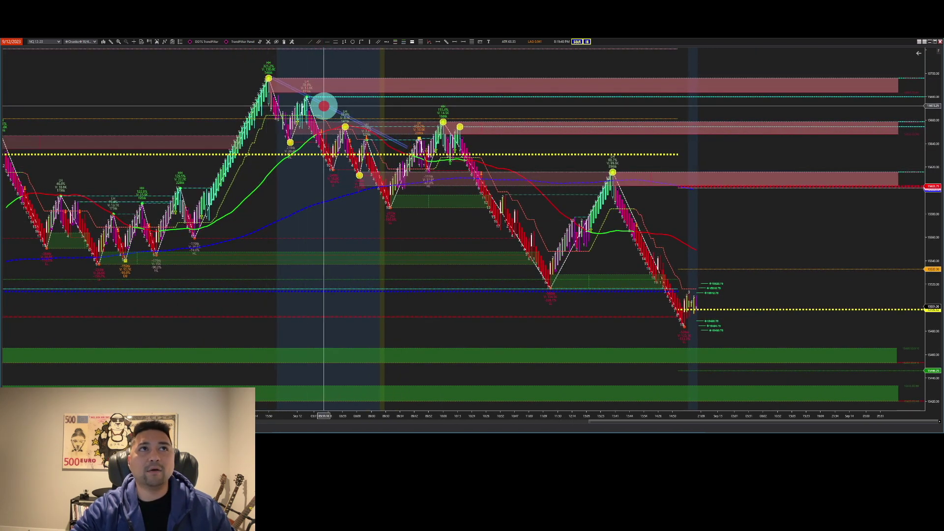
left_click(327, 105)
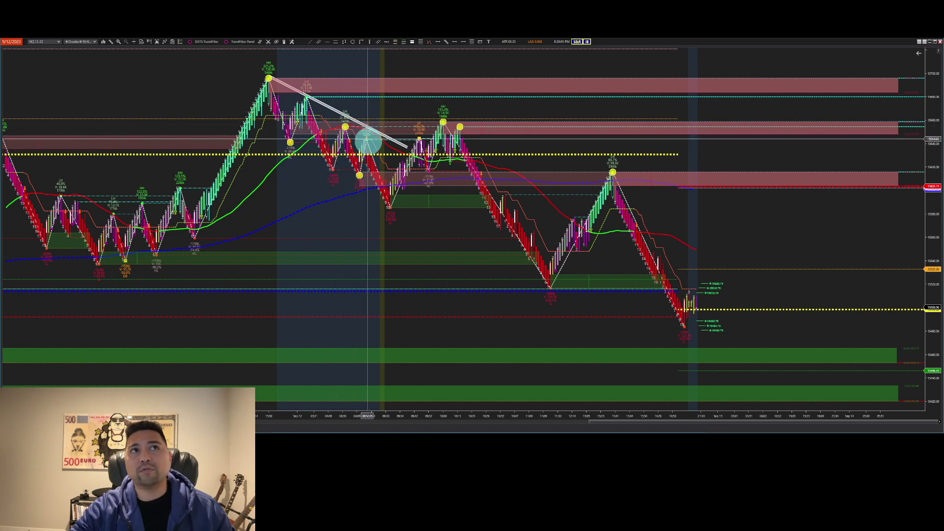
Add ellipses to two lower highs along the descending trend line and to the pullback low just after the line ends
left_click(353, 42)
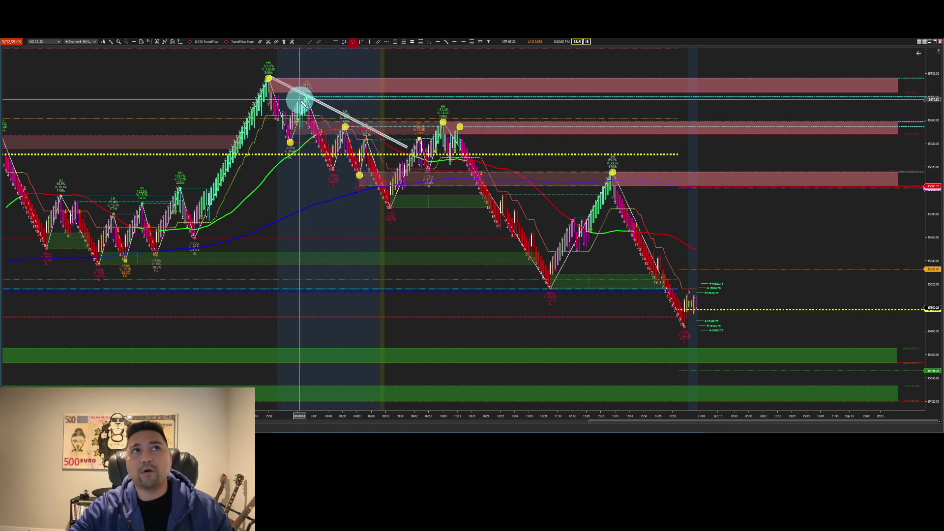
left_click(304, 93)
left_click(314, 102)
left_click(352, 42)
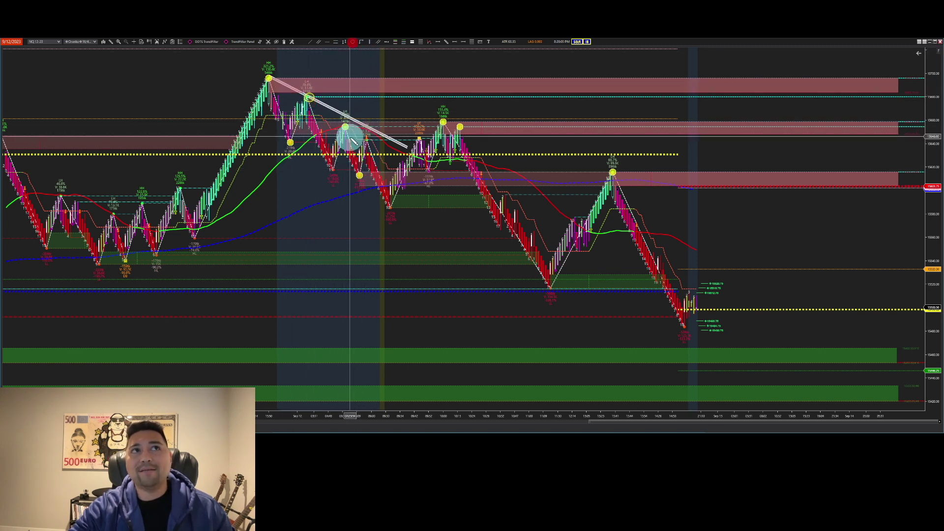
left_click(347, 125)
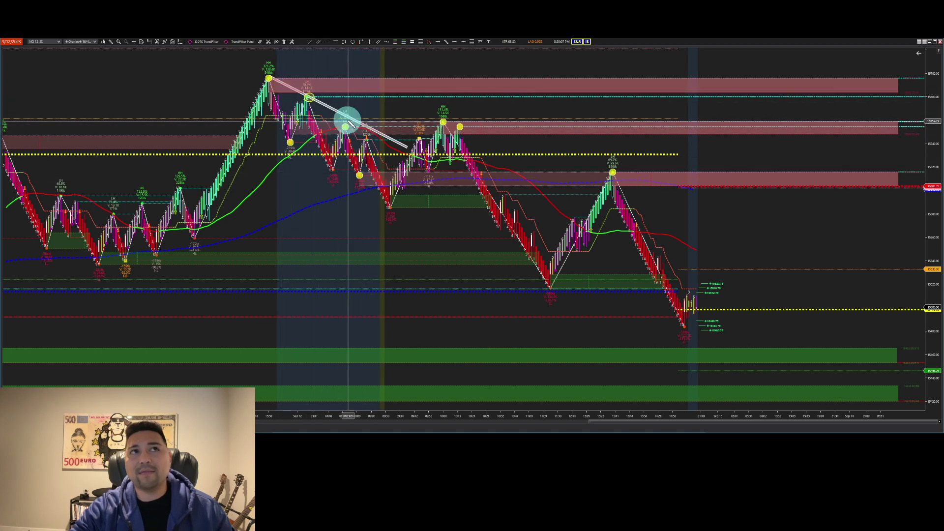
left_click(360, 132)
left_click(372, 141)
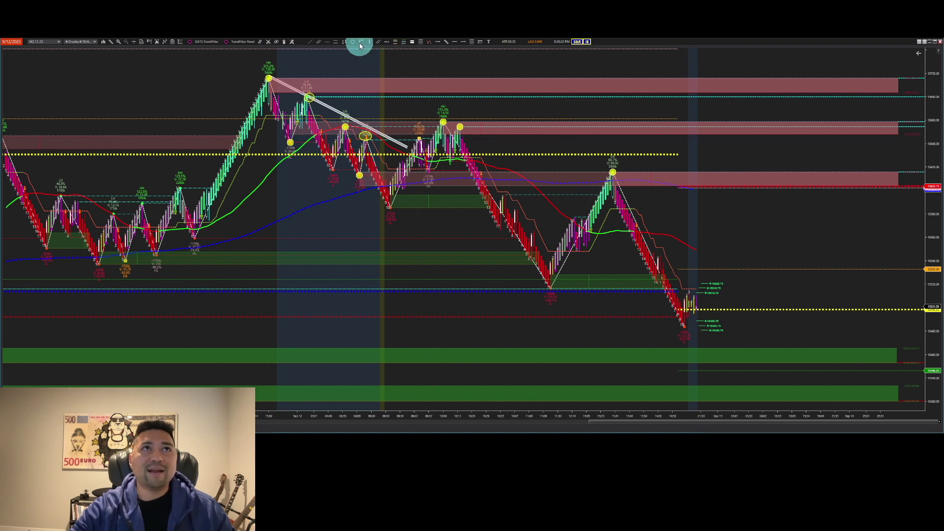
left_click(424, 165)
left_click(429, 172)
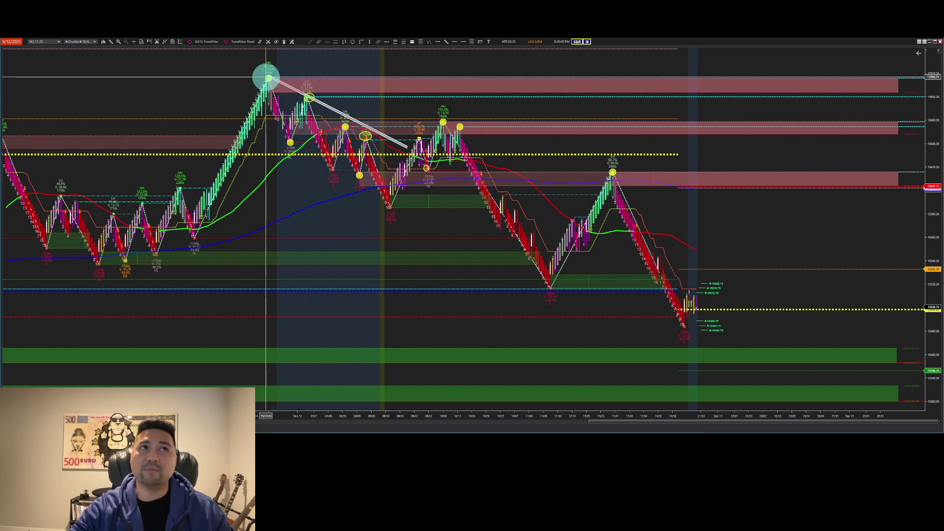
Draw a short rising trend line from the circled pullback low after the descending line, with a grey rectangular zone beside it
scroll(270, 76, "down", 1)
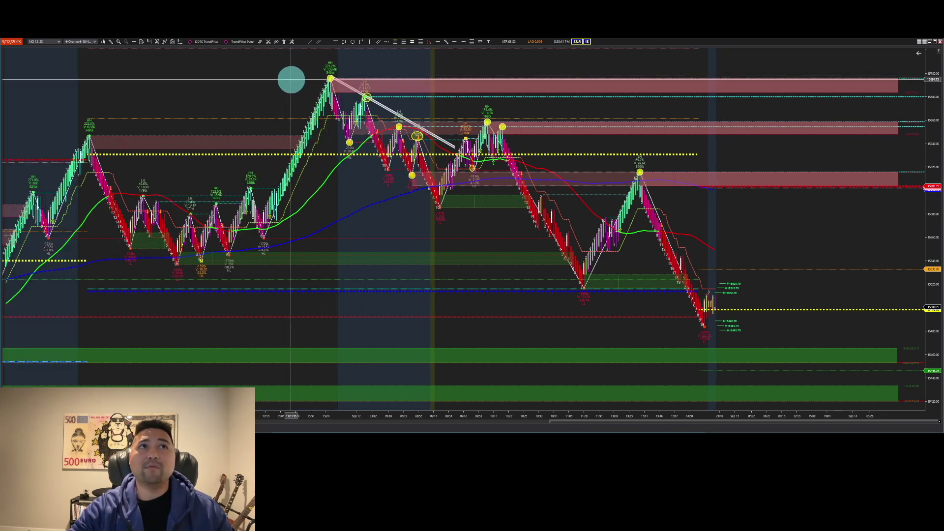
left_click(289, 77)
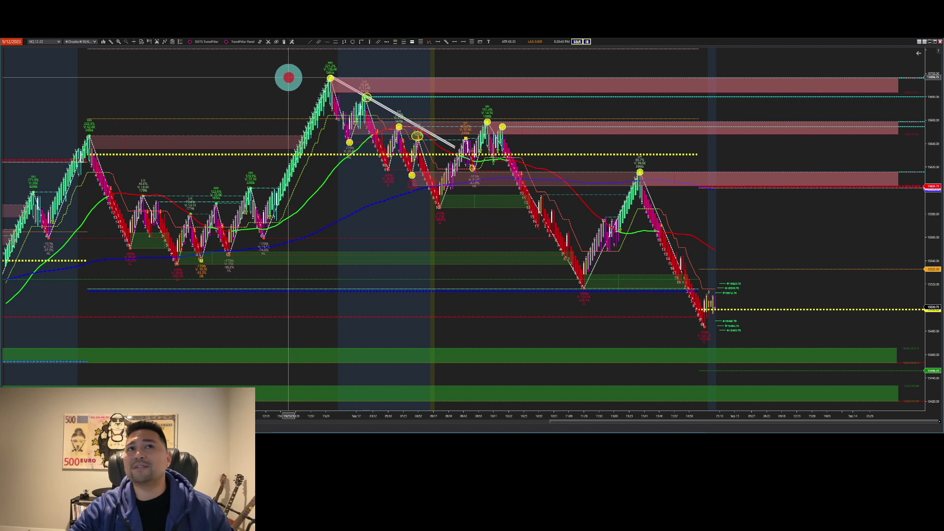
scroll(354, 120, "down", 3)
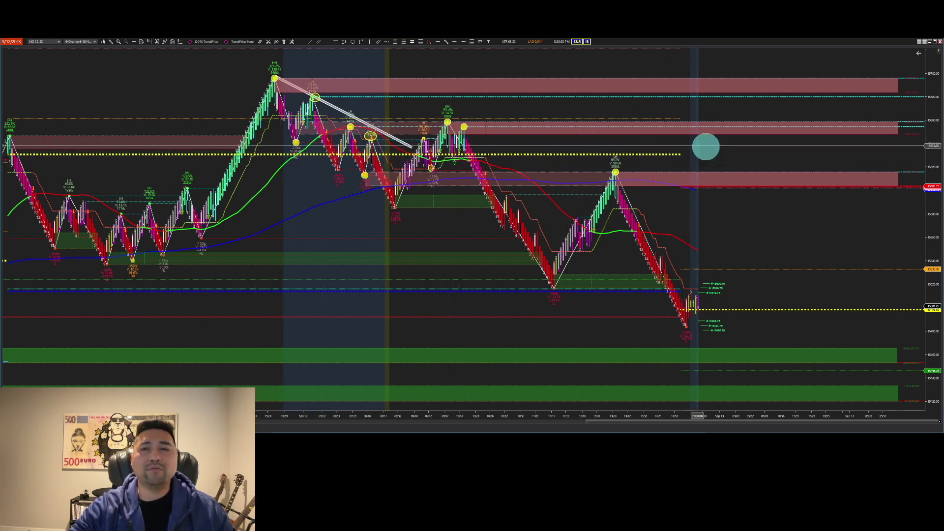
left_click_drag(337, 415, 360, 411)
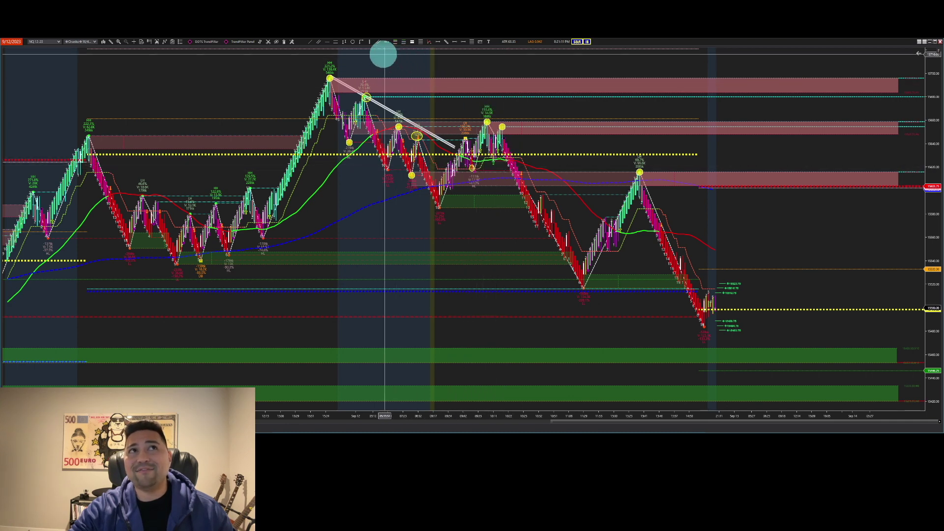
left_click(339, 44)
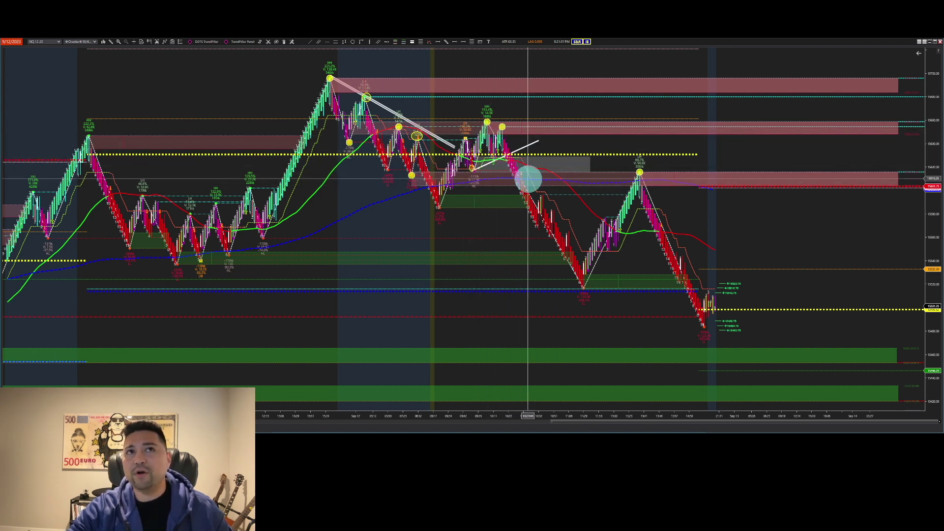
Circle the swing low where the green zone starts, before the rise to the double top
left_click(352, 44)
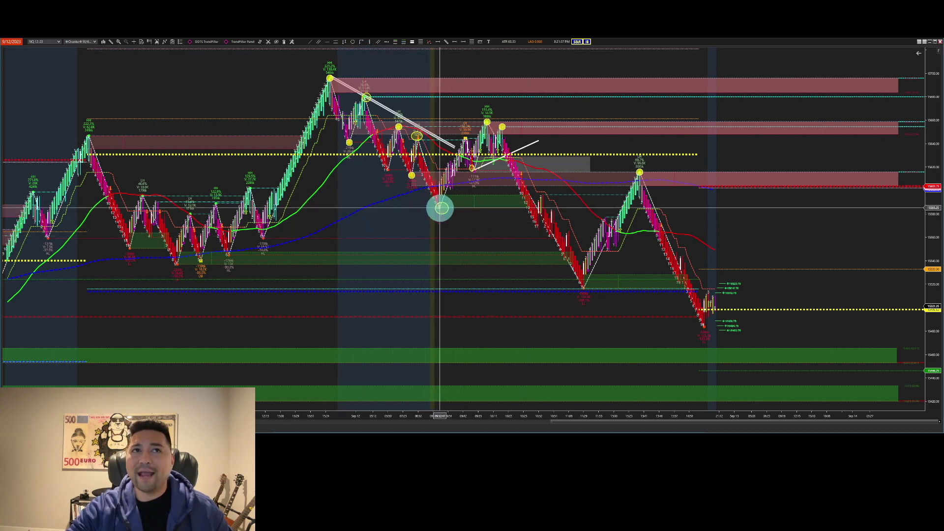
left_click(441, 208)
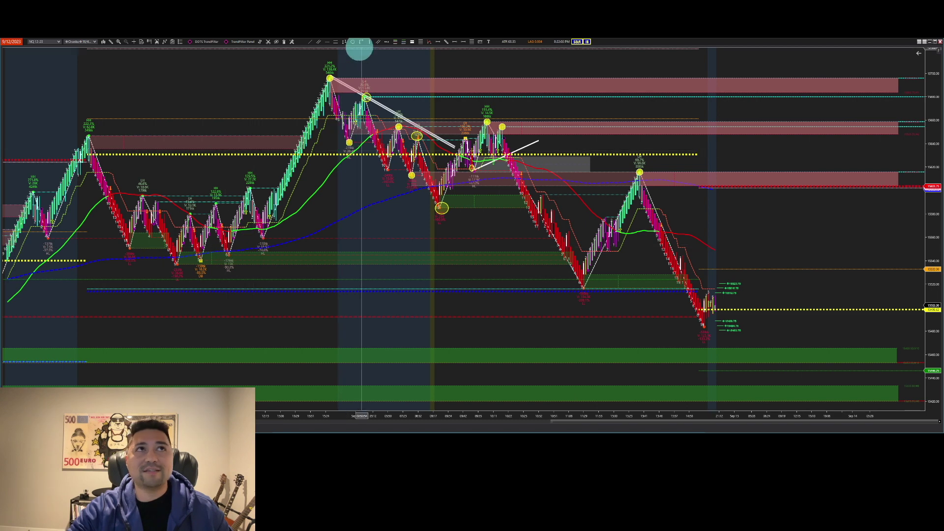
Draw a rising trend line under the earlier series of higher lows that precedes the rally to the highest swing high
left_click(337, 43)
left_click(177, 267)
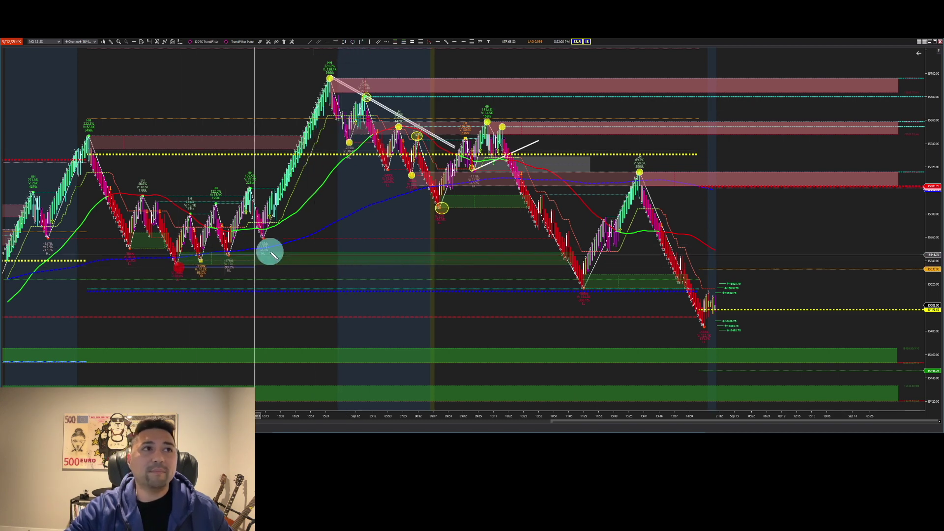
left_click(319, 45)
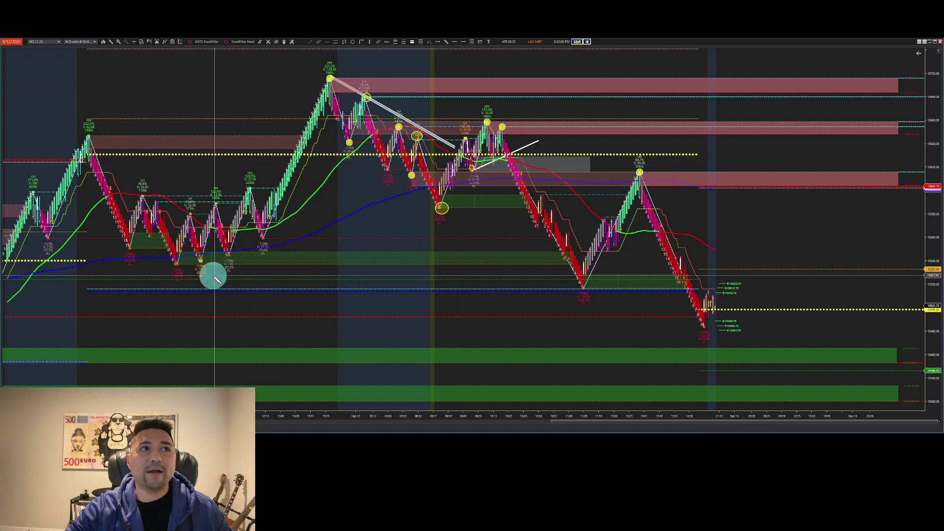
left_click(185, 273)
left_click(282, 236)
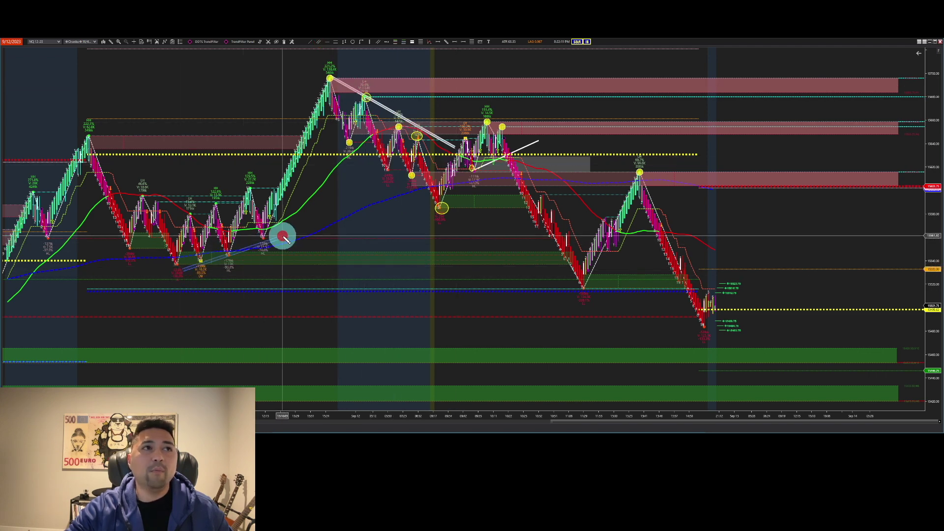
left_click_drag(272, 238, 271, 240)
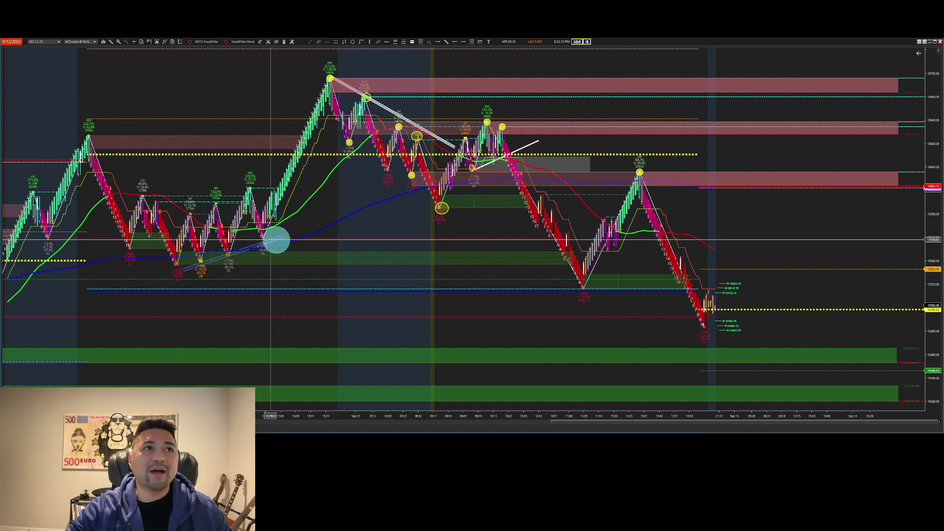
Add a yellow ellipse just beneath the rising trend line under the higher lows that precede the rally
left_click(276, 239)
key("ctrl+Down")
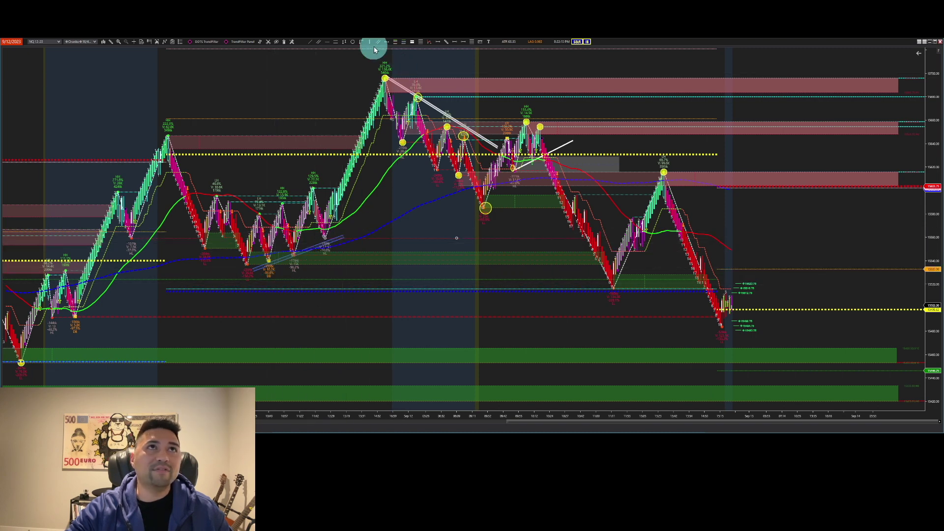
left_click(354, 42)
left_click_drag(291, 272, 330, 253)
left_click(381, 209)
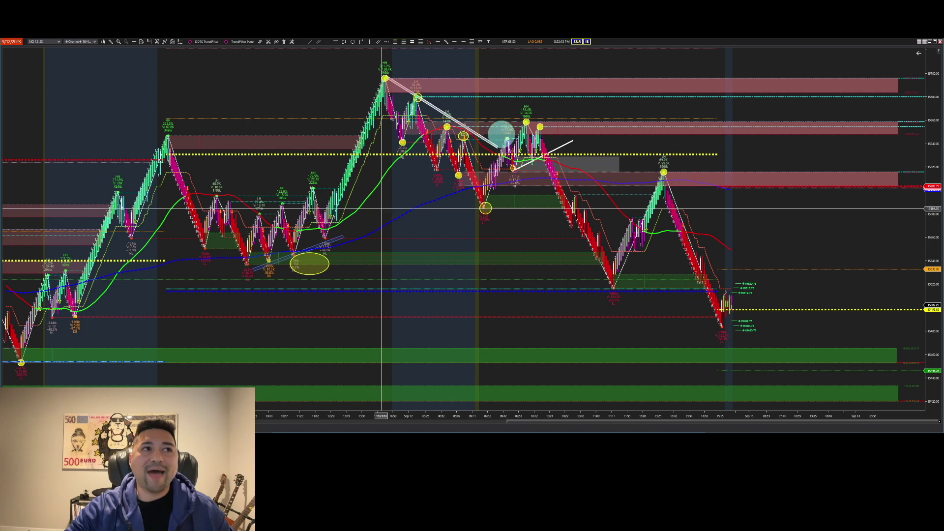
Mark the pullback low of the last rally with a flat ellipse and draw a Fibonacci retracement over that rally's first leg
scroll(559, 167, "down", 2)
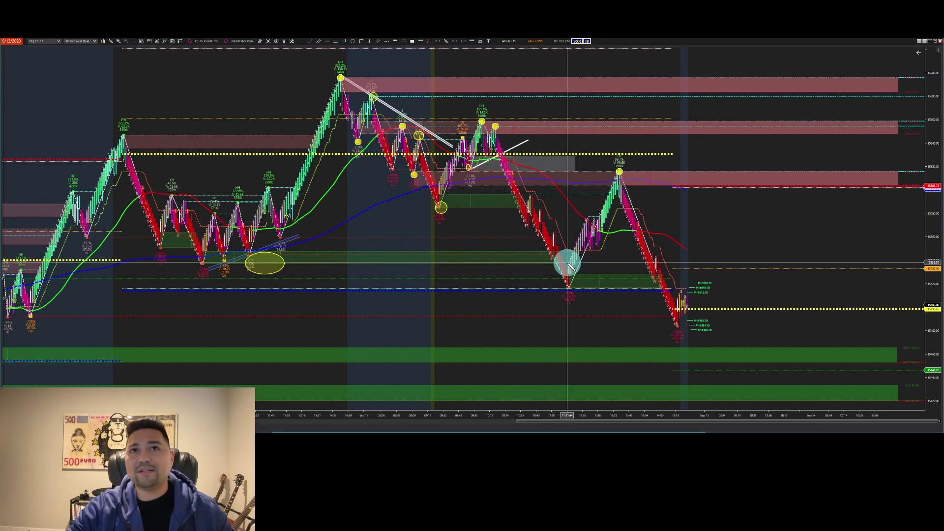
left_click(582, 249)
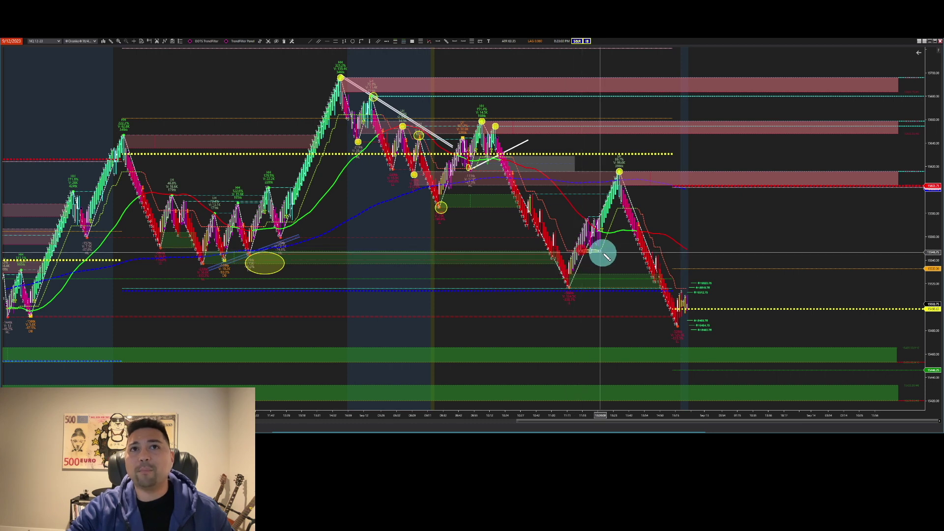
left_click(603, 254)
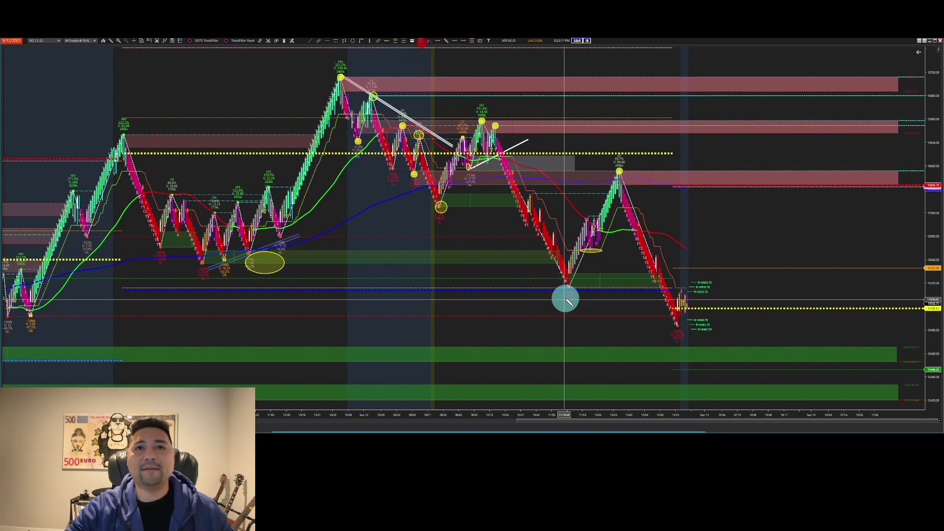
left_click_drag(571, 290, 589, 218)
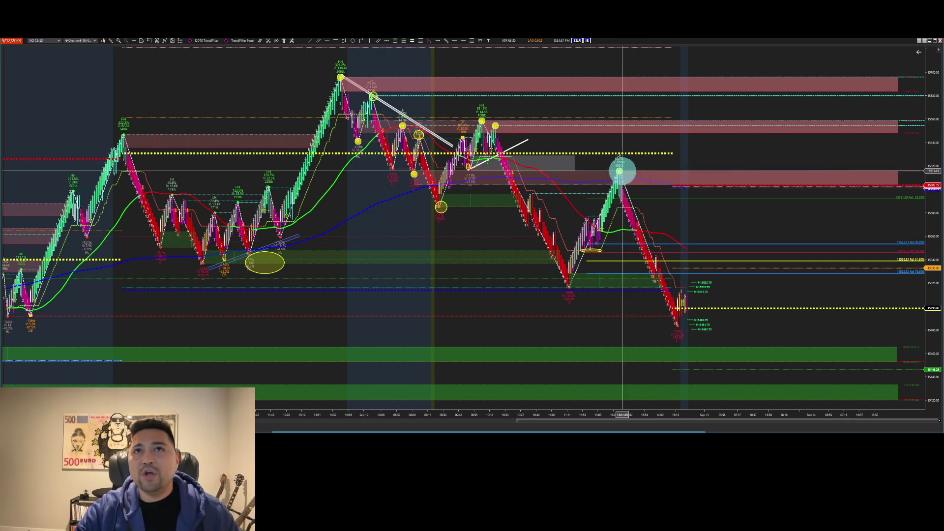
left_click(736, 225)
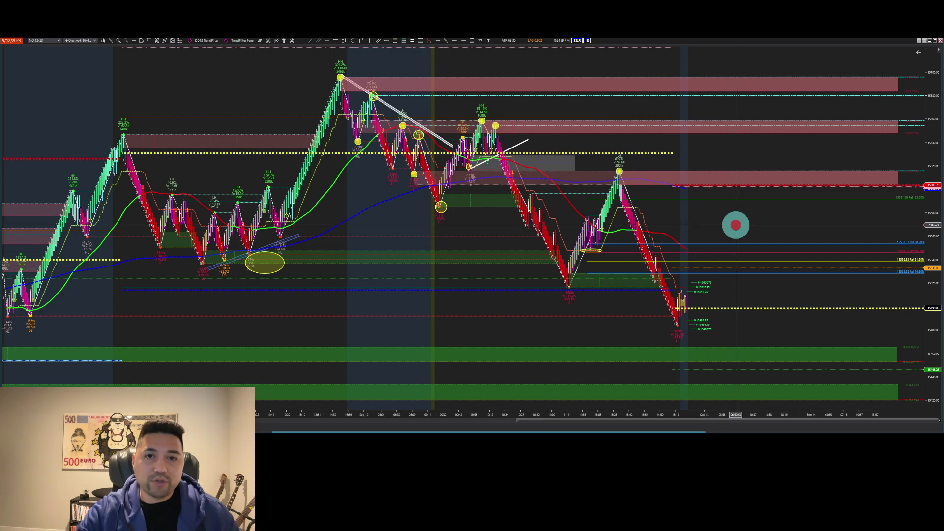
Return to the three-chart layout and bring the last swing high before the final decline into view on both the middle and the fastest chart
key("super+Down")
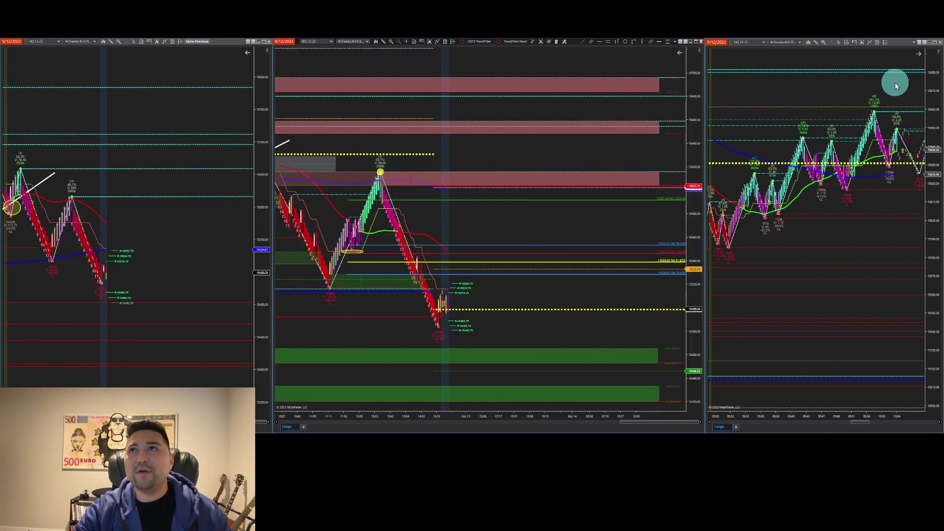
left_click_drag(895, 84, 716, 112)
left_click_drag(882, 166, 699, 120)
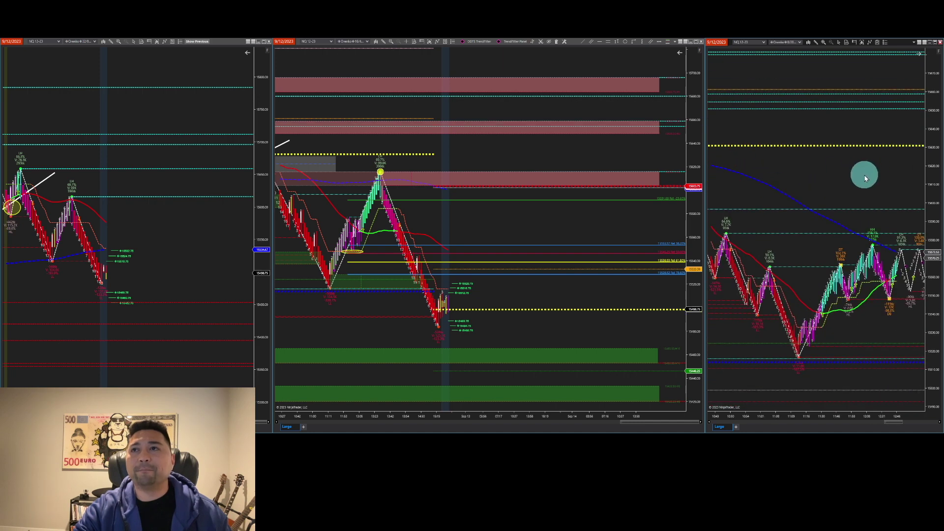
left_click_drag(865, 175, 697, 164)
left_click_drag(894, 153, 742, 117)
left_click_drag(837, 177, 909, 177)
left_click_drag(818, 143, 890, 139)
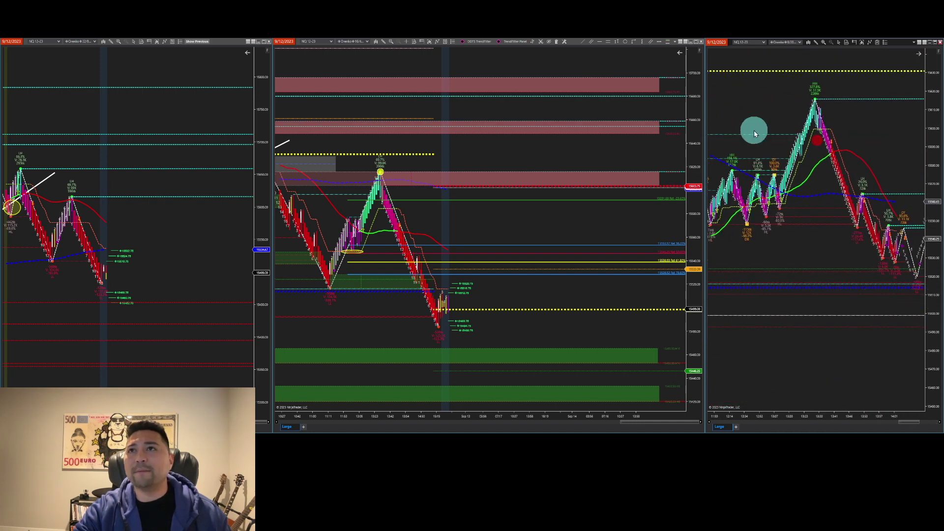
mouse_move(744, 119)
left_mouse_down()
mouse_move(837, 120)
mouse_move(755, 133)
left_mouse_up()
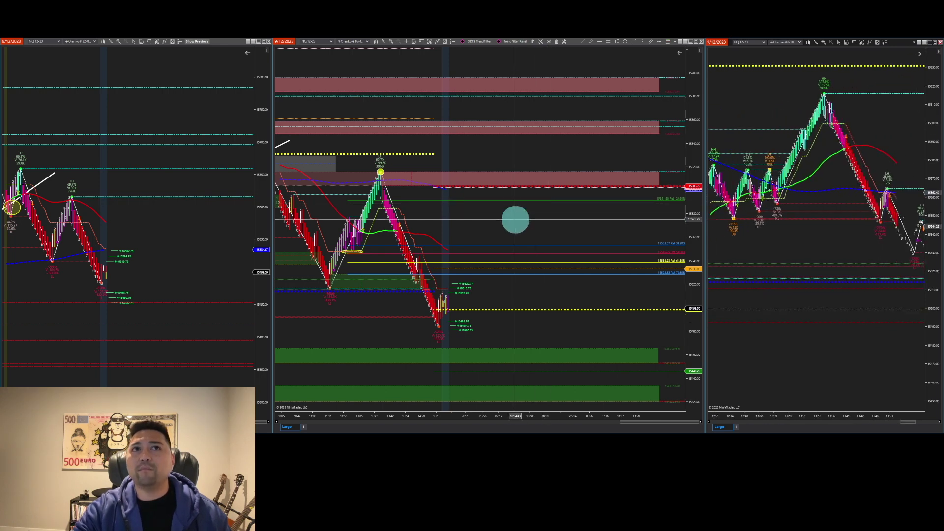
left_click_drag(514, 217, 647, 205)
left_click_drag(521, 196, 485, 167)
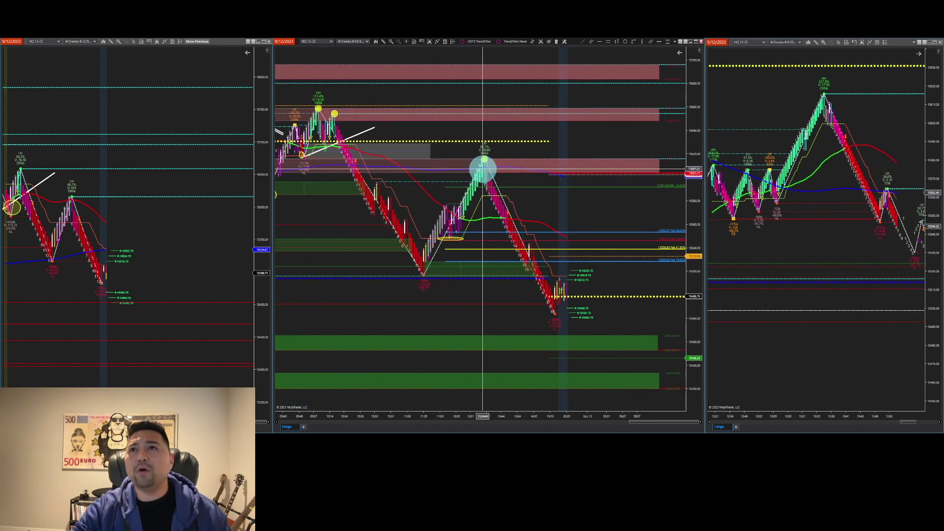
Set the crosshair to Global (No Time Scroll) on the fastest chart and the middle chart
left_click(840, 43)
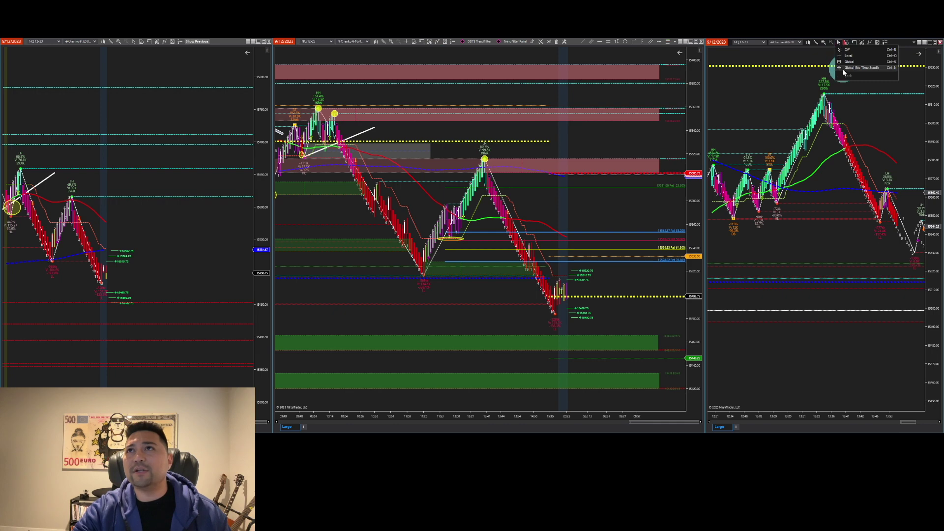
left_click(406, 41)
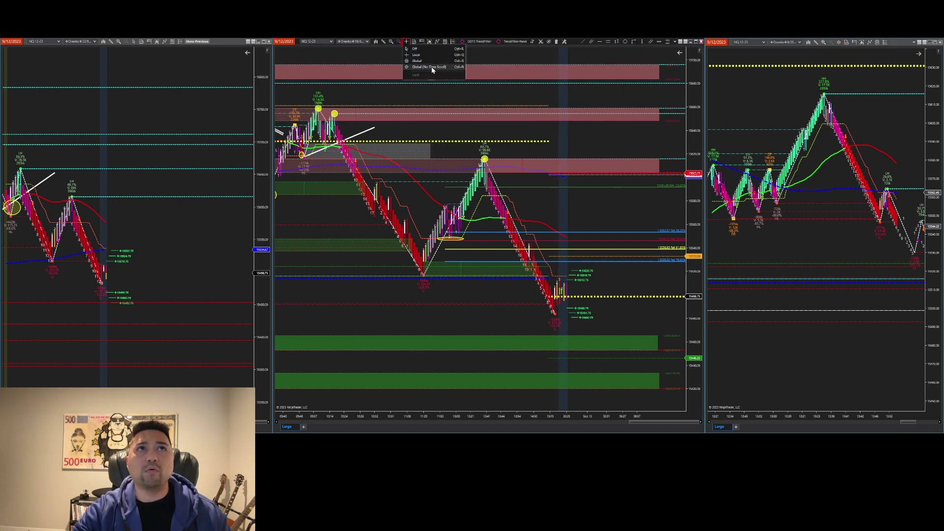
left_click(431, 66)
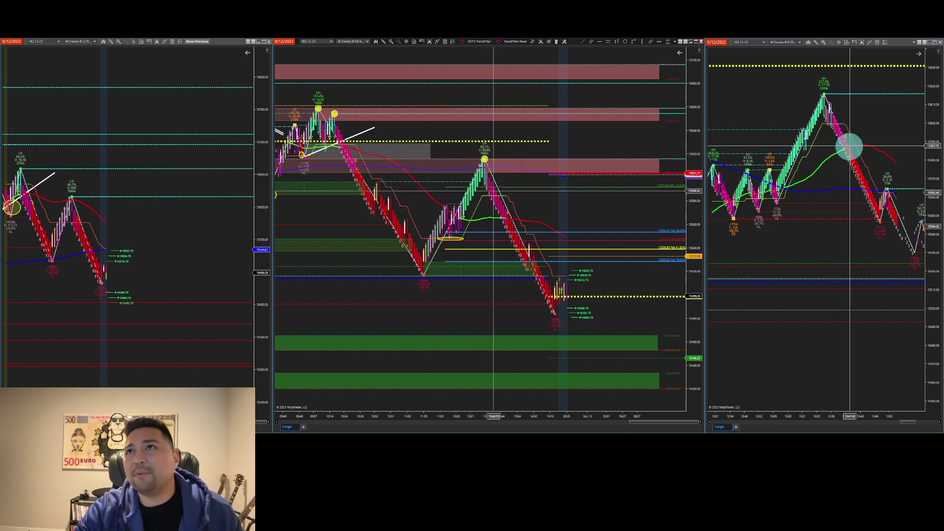
Trace the decline after the last swing high on the fastest chart and compare its lower highs with the middle chart using the linked crosshair
scroll(837, 140, "down", 5)
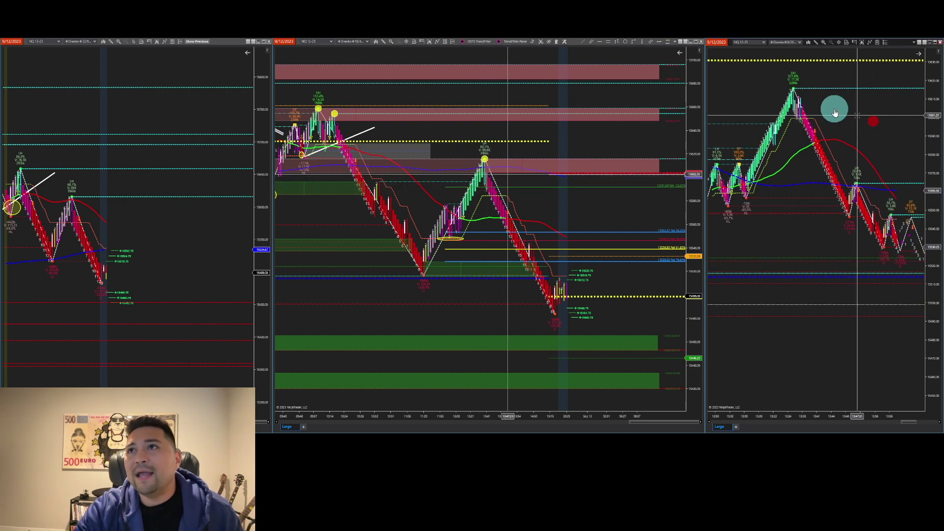
scroll(836, 108, "up", 2)
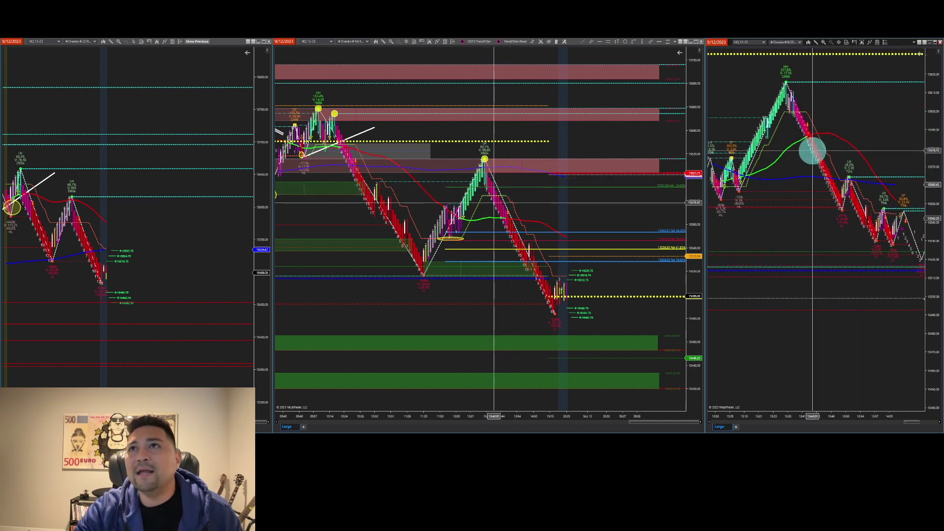
left_click(825, 237)
left_click_drag(824, 237, 754, 99)
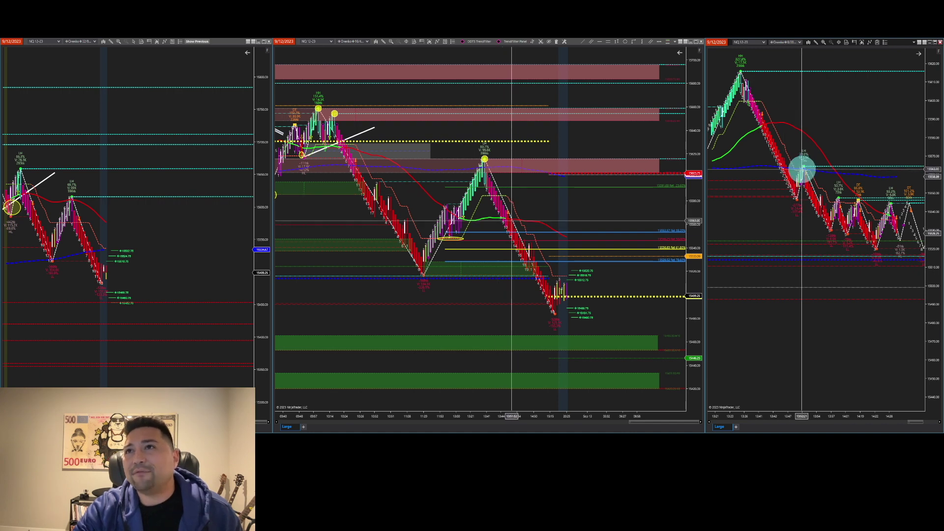
left_click_drag(835, 155, 778, 141)
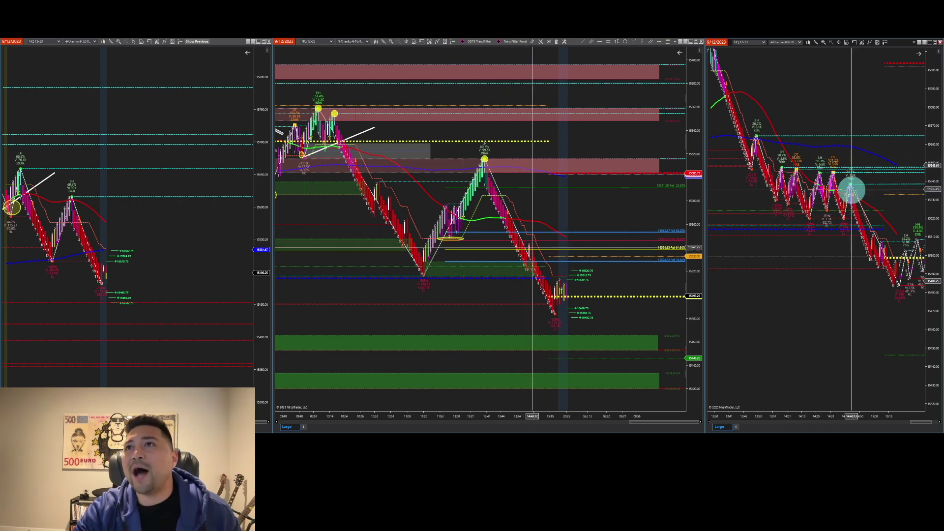
left_click_drag(856, 299, 797, 228)
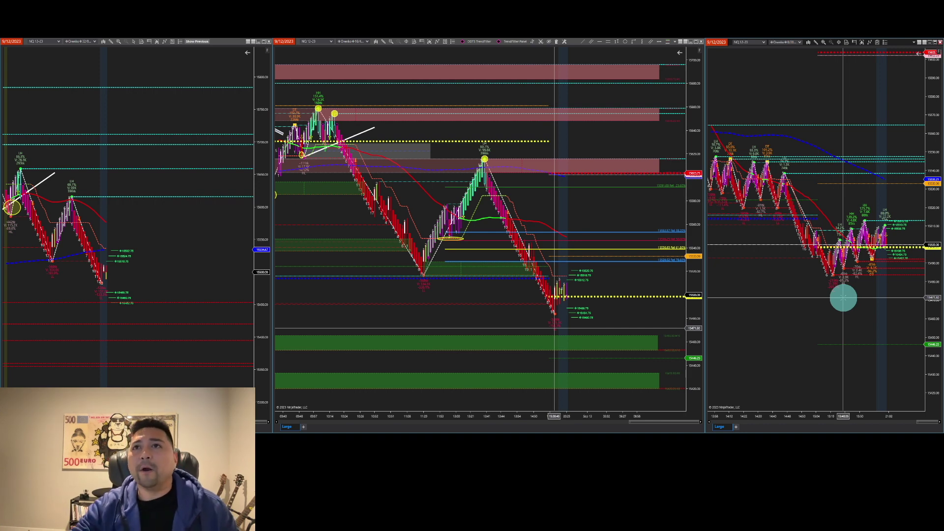
left_click_drag(783, 169, 912, 241)
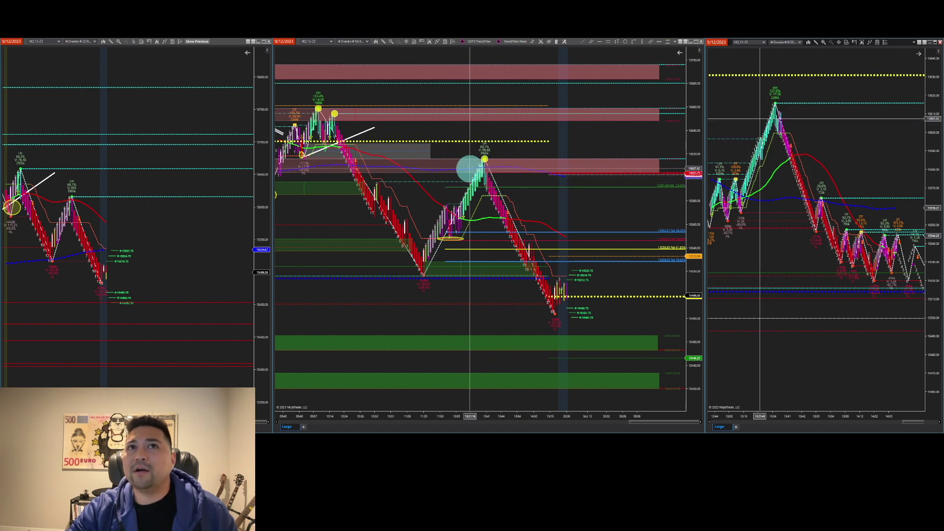
left_click_drag(843, 150, 897, 149)
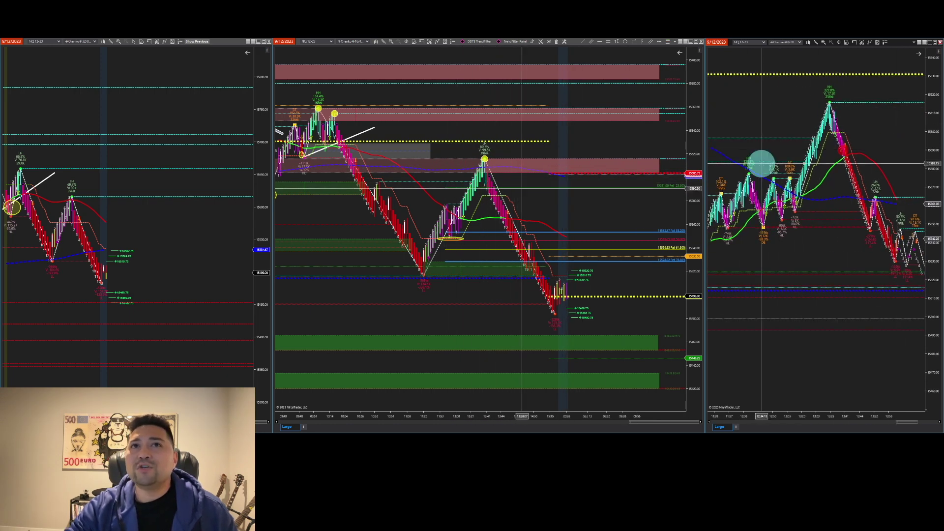
Remove all drawing objects from the middle chart
scroll(613, 197, "up", 3)
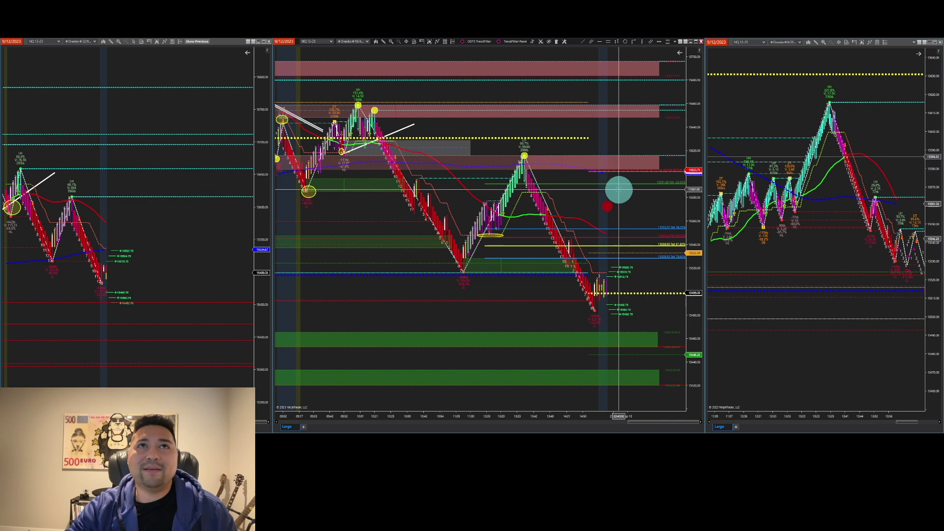
left_click(556, 42)
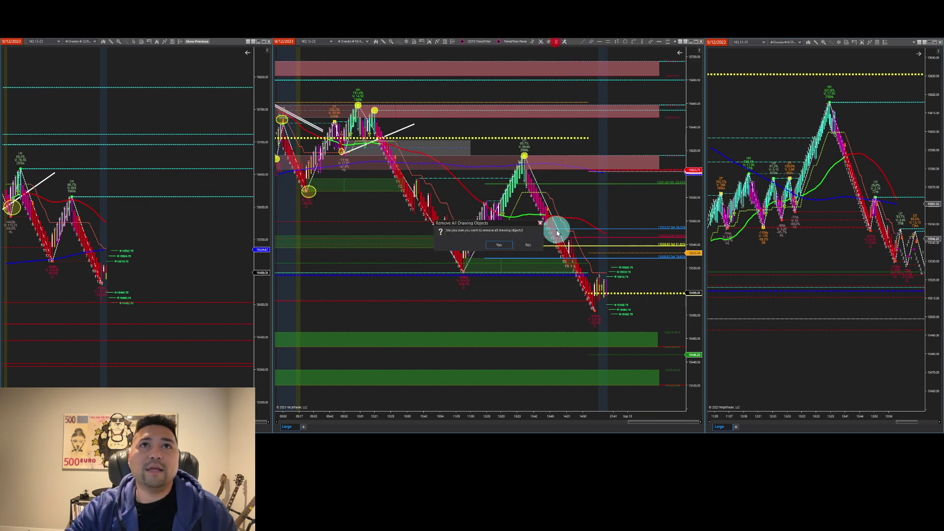
left_click(497, 246)
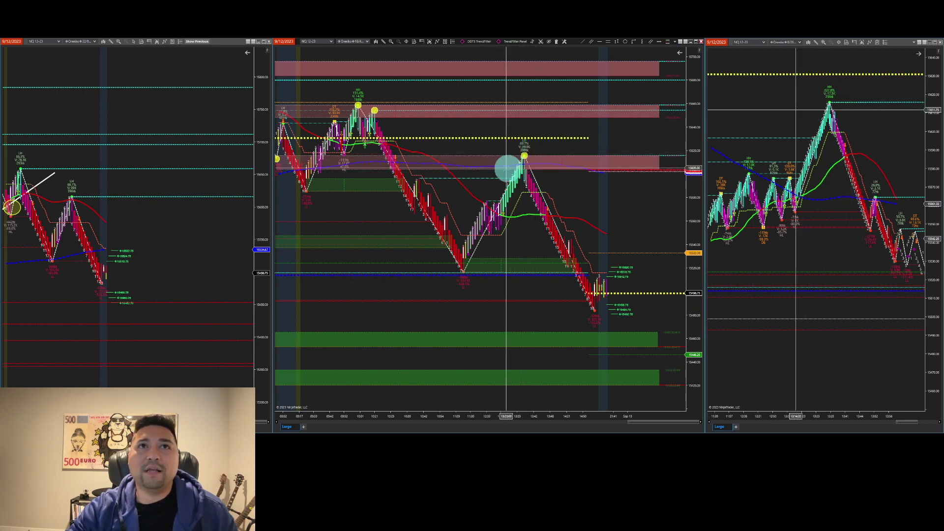
left_click(570, 192)
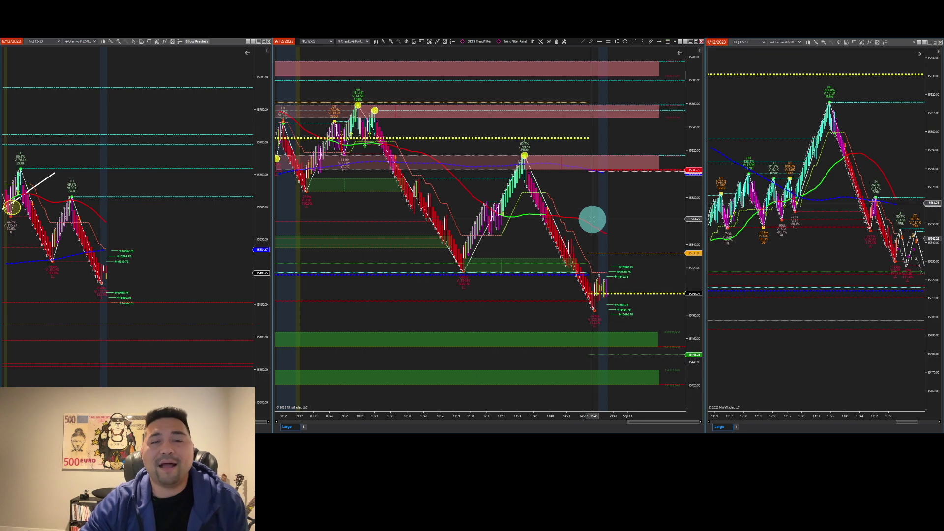
Review the day's swing highs and lows on the middle chart, and compare the final decline with the fastest chart
left_click_drag(453, 148, 538, 156)
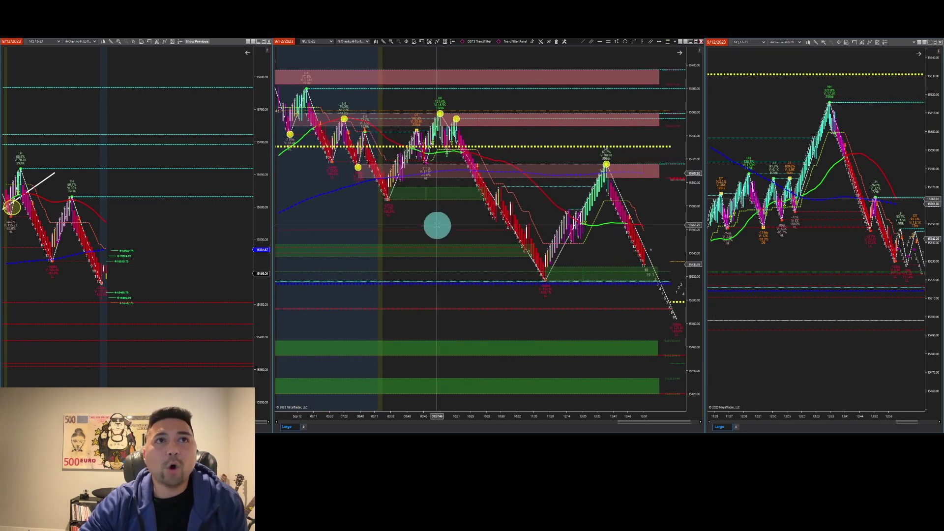
left_click_drag(433, 213, 411, 220)
key("ctrl+Down")
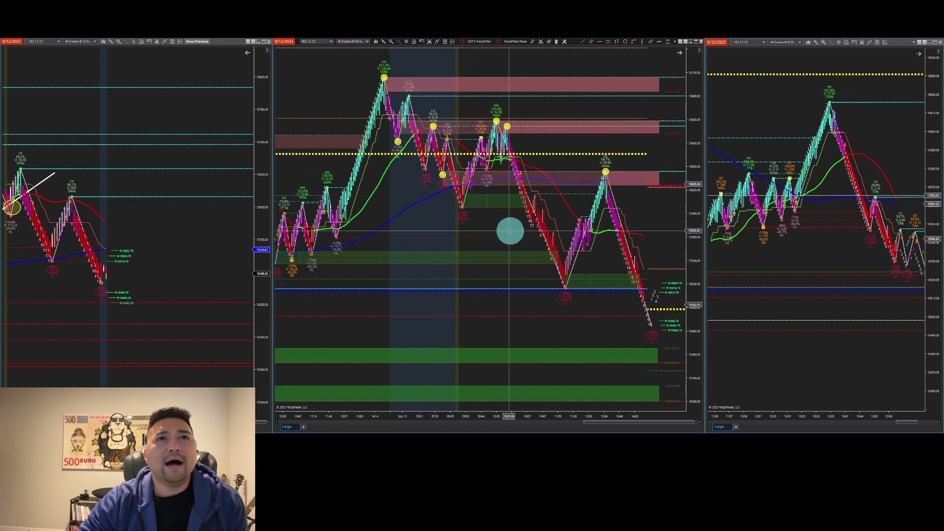
left_click_drag(513, 227, 455, 212)
left_click_drag(655, 206, 606, 204)
key("ctrl+Up")
scroll(607, 208, "up", 2)
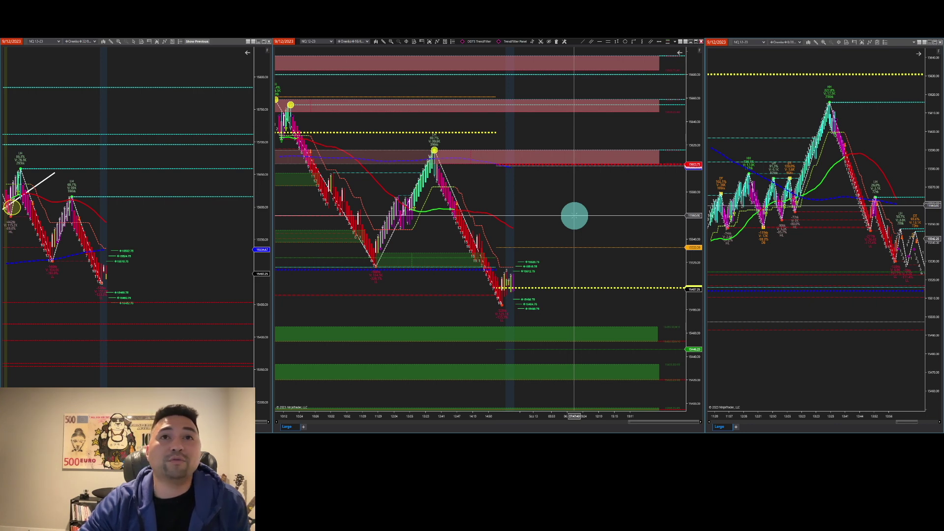
left_click_drag(836, 247, 745, 232)
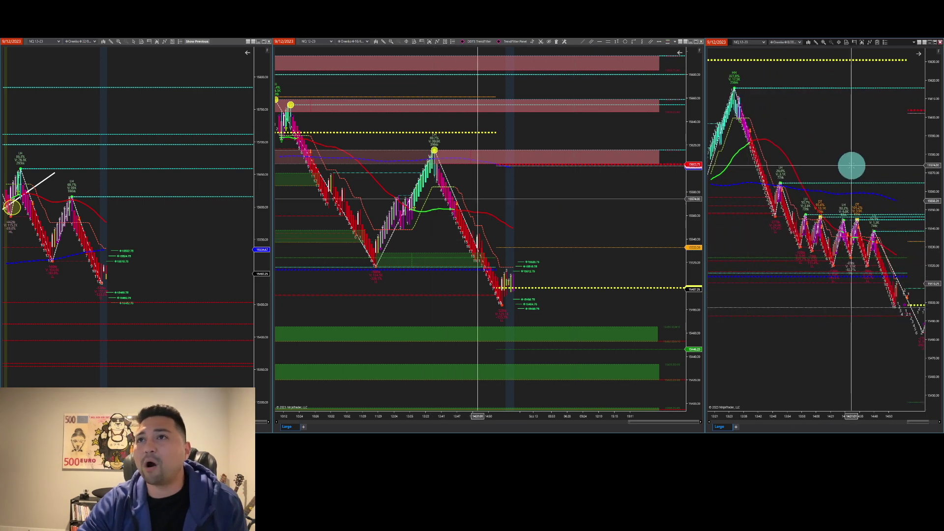
left_click_drag(565, 219, 617, 213)
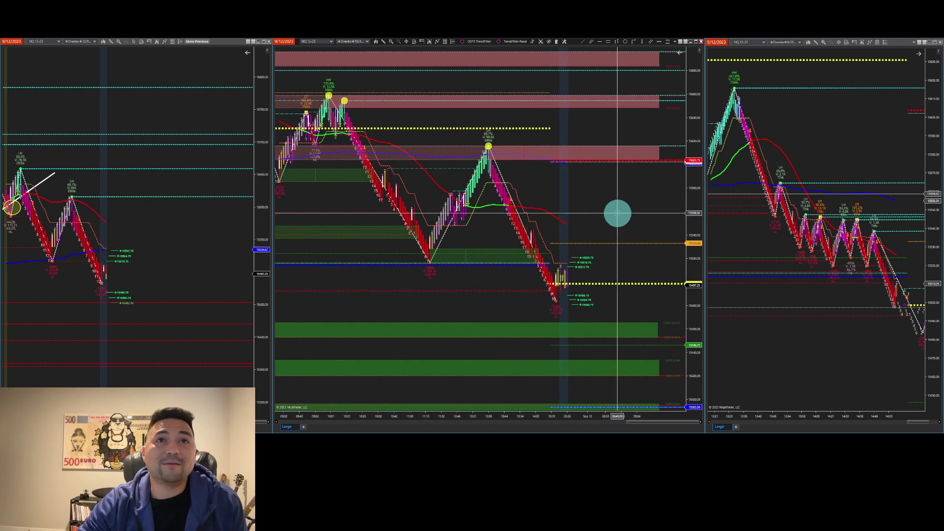
key("ctrl+Up")
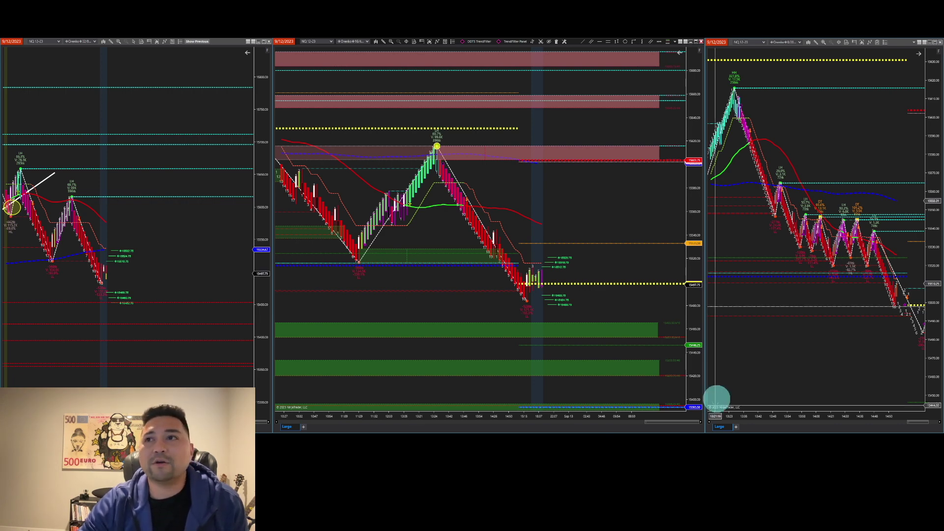
Examine the consolidation after the final decline on the fastest chart, up to its most recent bars
left_click_drag(871, 121, 834, 120)
key("ctrl+Up")
key("ctrl+Up")
key("ctrl+Up")
left_click_drag(870, 157, 749, 114)
left_click(894, 117)
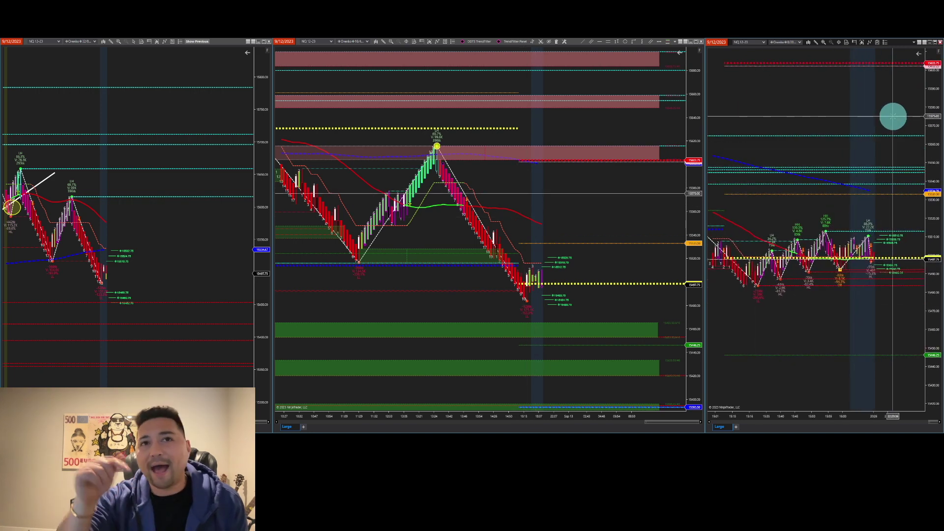